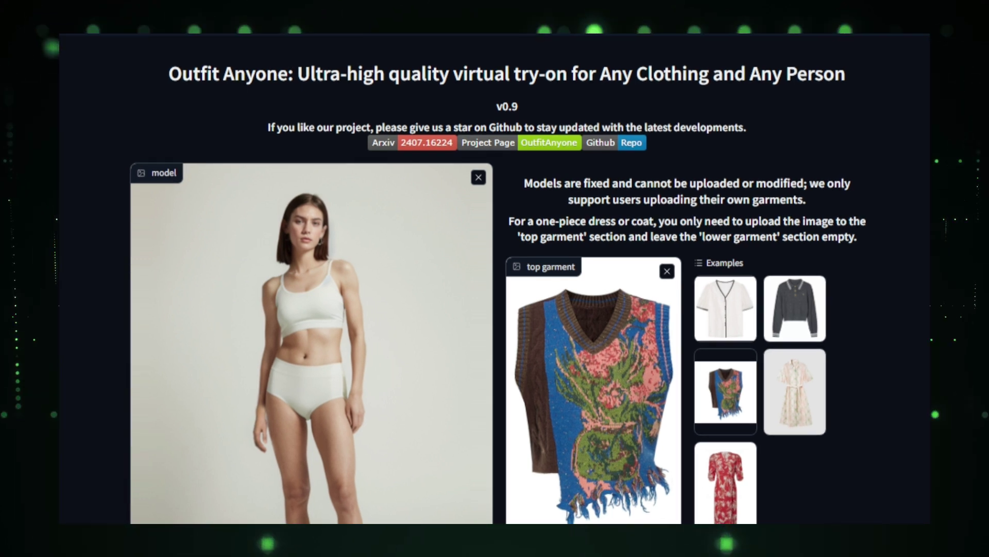
scroll(750, 226, "down", 2)
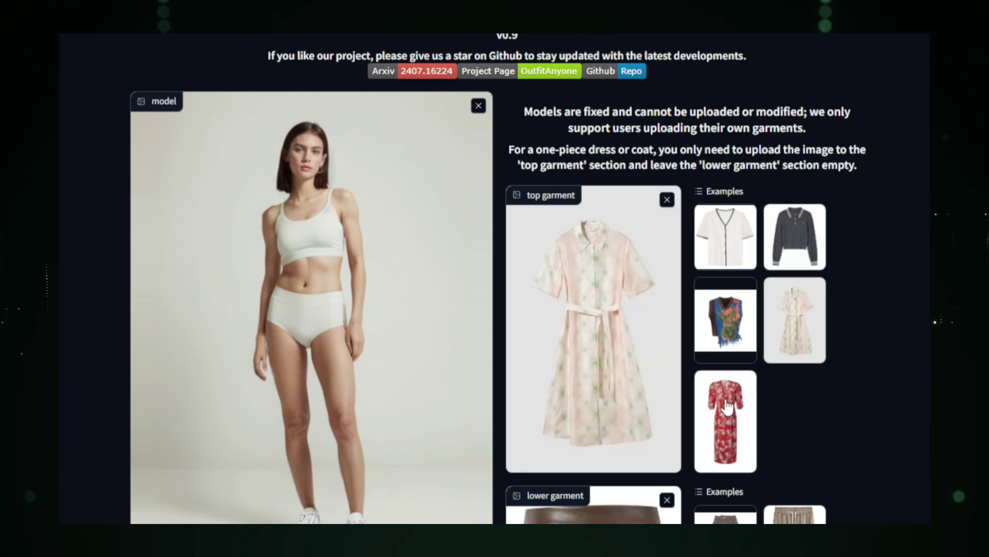
- Choose the patterned knit vest as top and the black-and-white striped skirt as lower garment
left_click(727, 407)
left_click(725, 328)
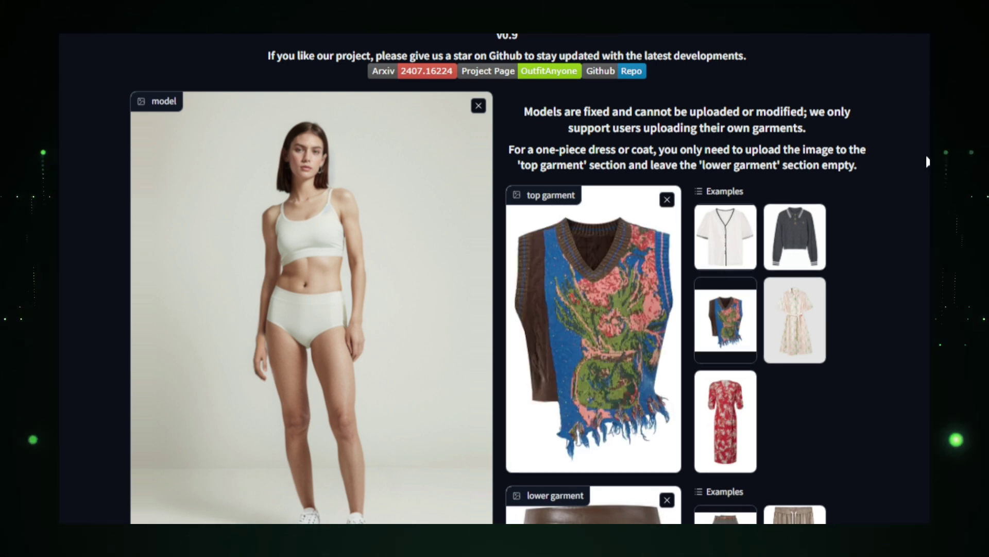
scroll(495, 278, "down", 1)
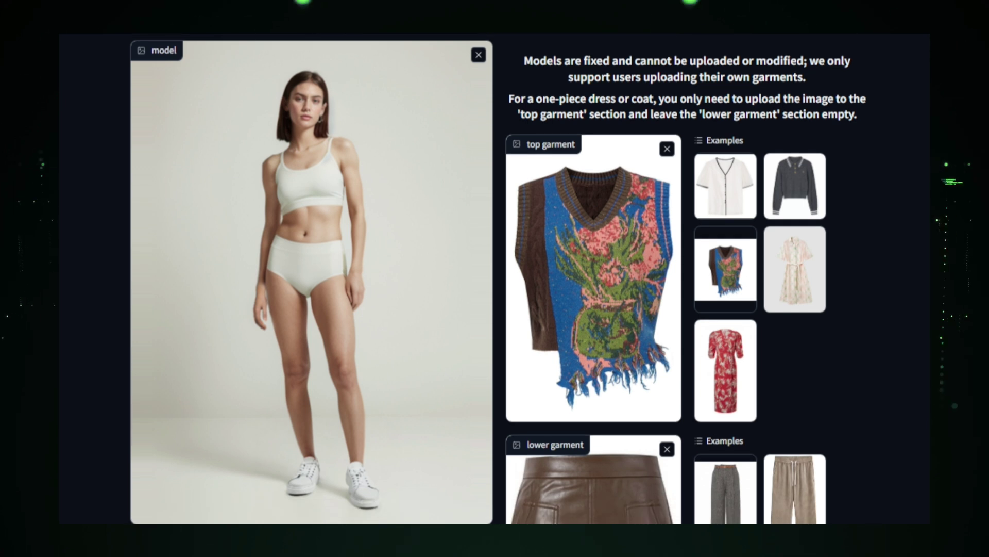
scroll(495, 278, "down", 2)
scroll(495, 278, "down", 2)
scroll(495, 278, "down", 2)
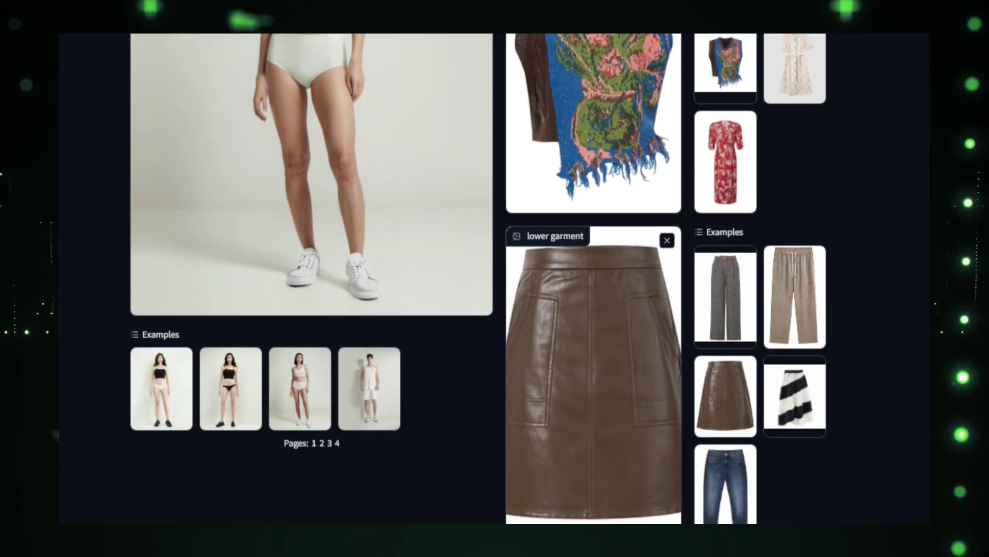
left_click(725, 294)
left_click(794, 297)
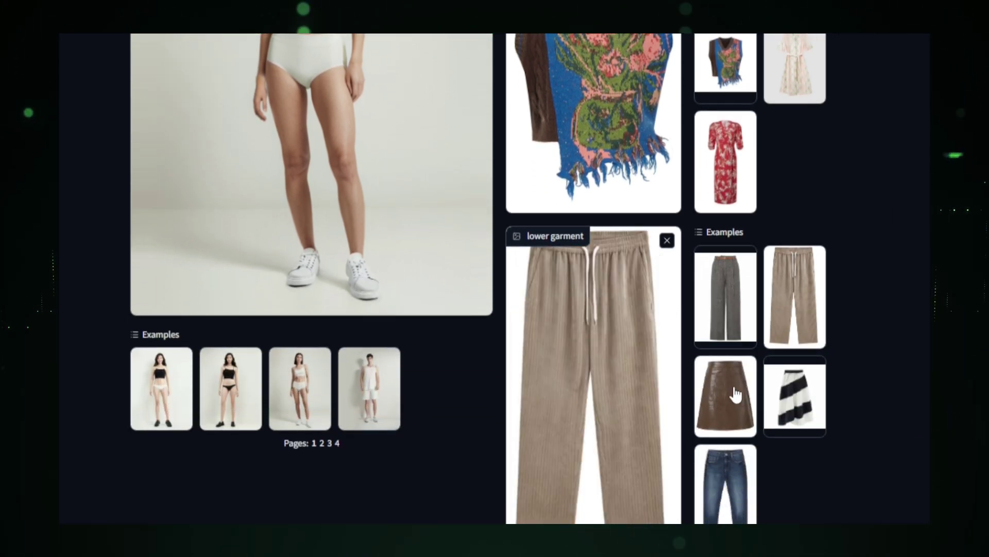
left_click(735, 396)
left_click(725, 480)
left_click(723, 410)
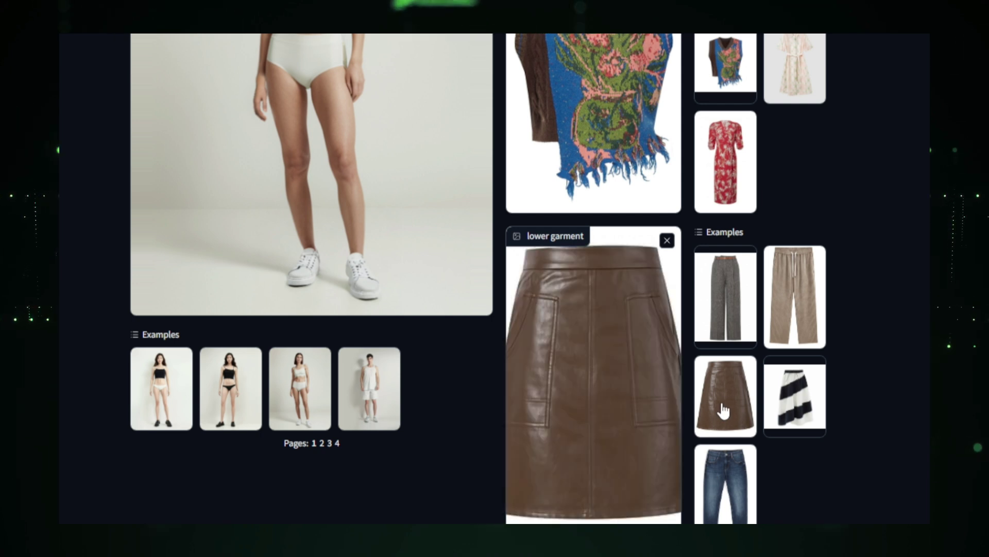
left_click(728, 470)
left_click(790, 410)
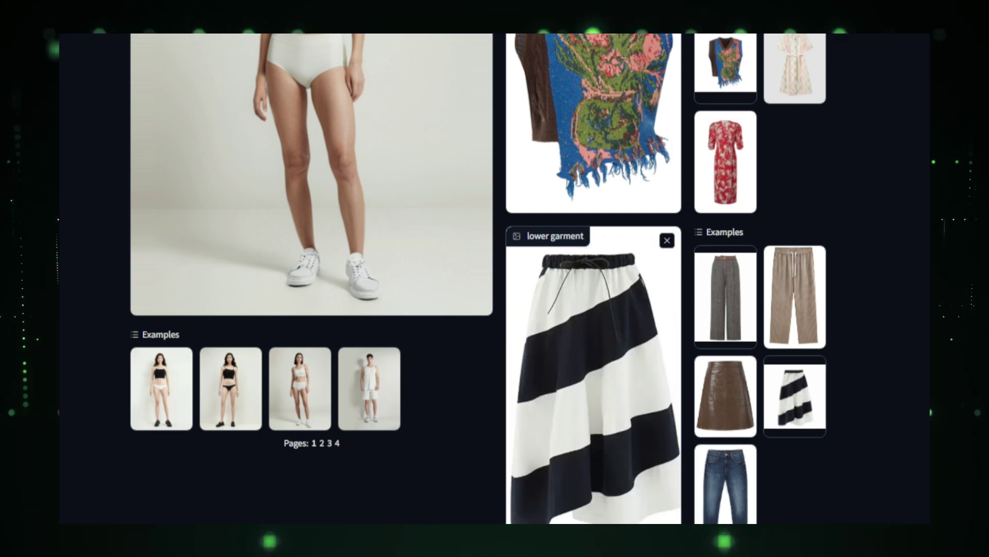
scroll(495, 278, "down", 3)
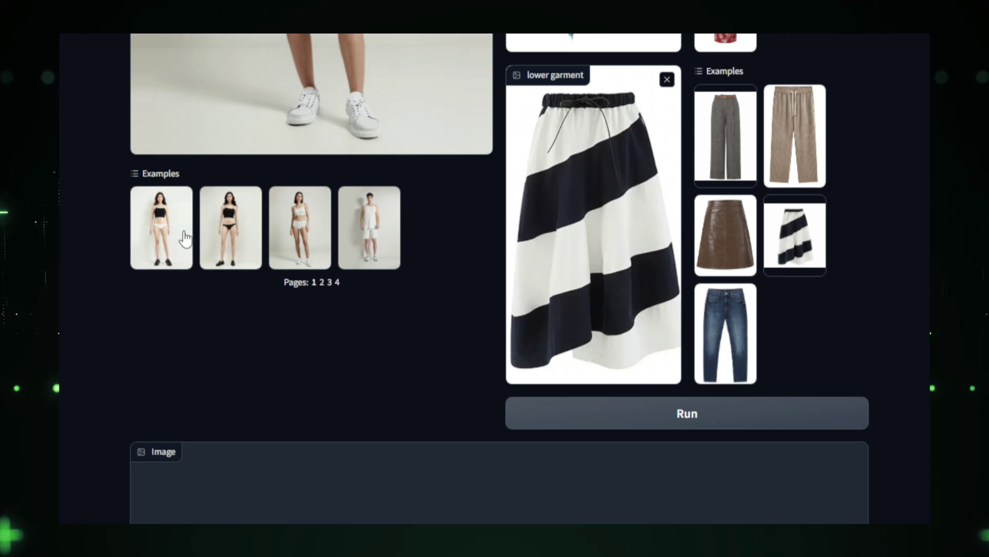
- Pick the model in black underwear and loafers as the person
left_click(184, 237)
left_click(309, 236)
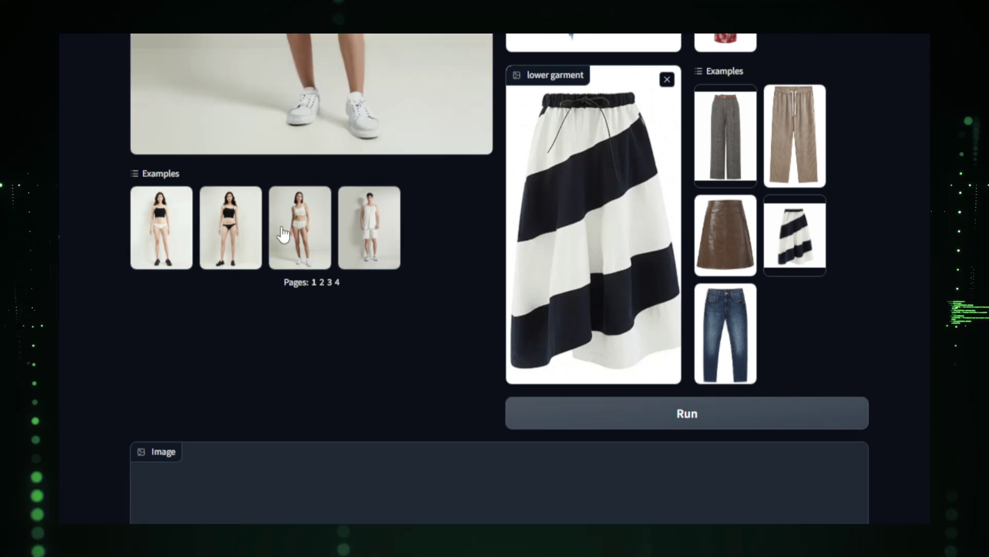
left_click(215, 236)
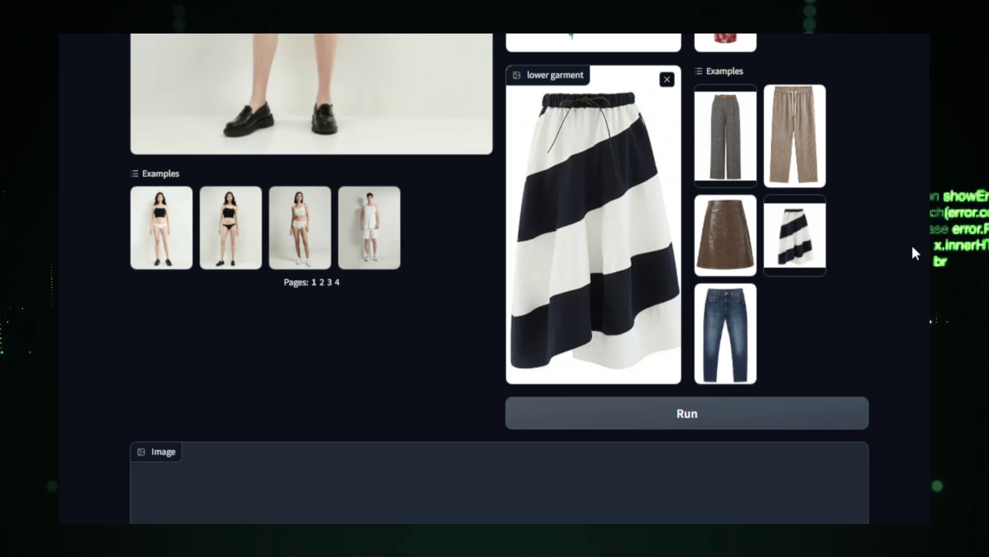
scroll(495, 279, "up", 5)
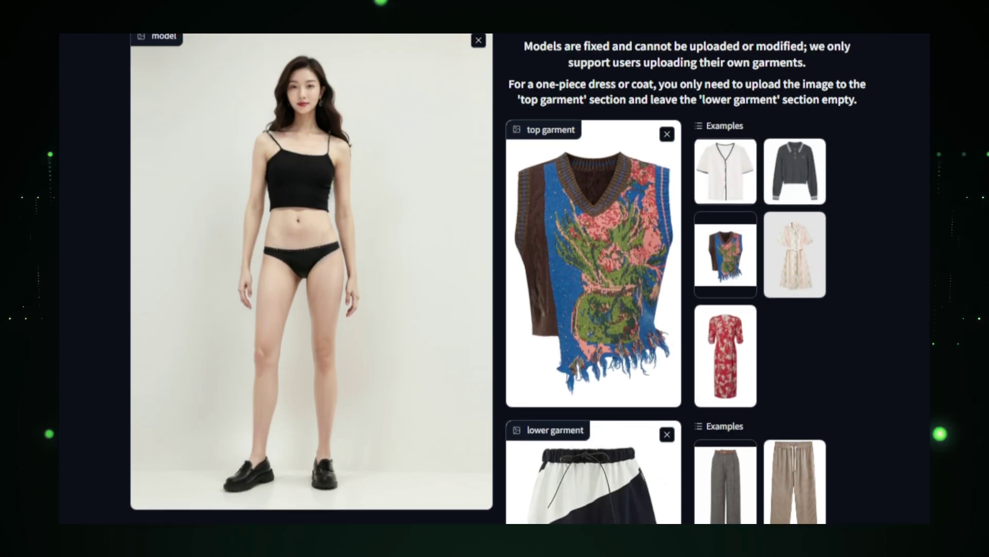
scroll(495, 278, "down", 3)
scroll(495, 278, "down", 3)
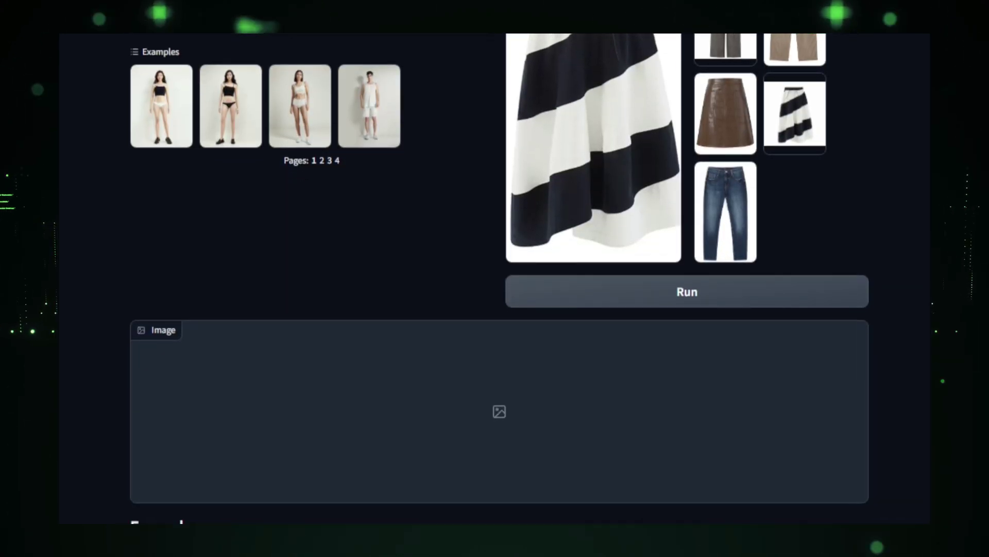
- Run the try-on generation for the vest and striped skirt outfit
left_click(640, 289)
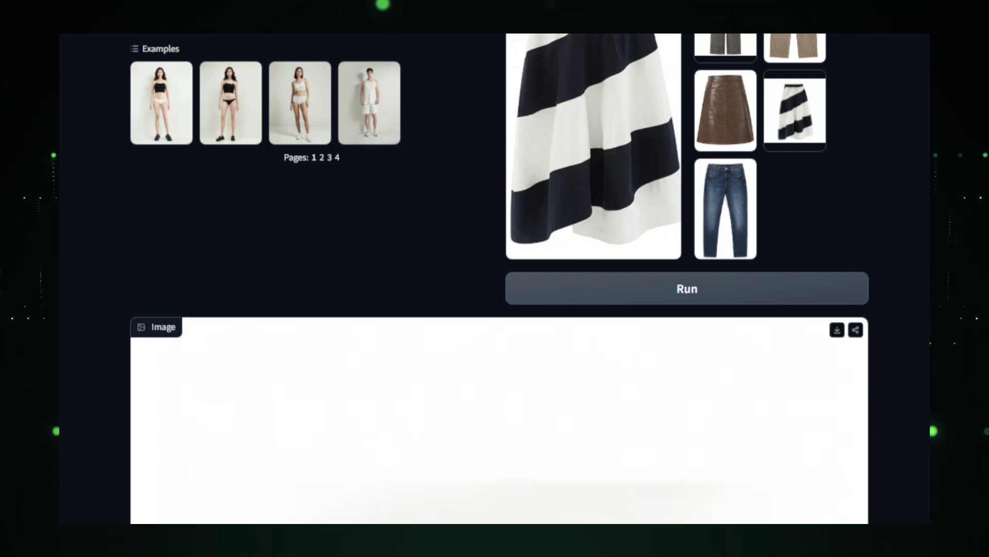
scroll(494, 279, "down", 1)
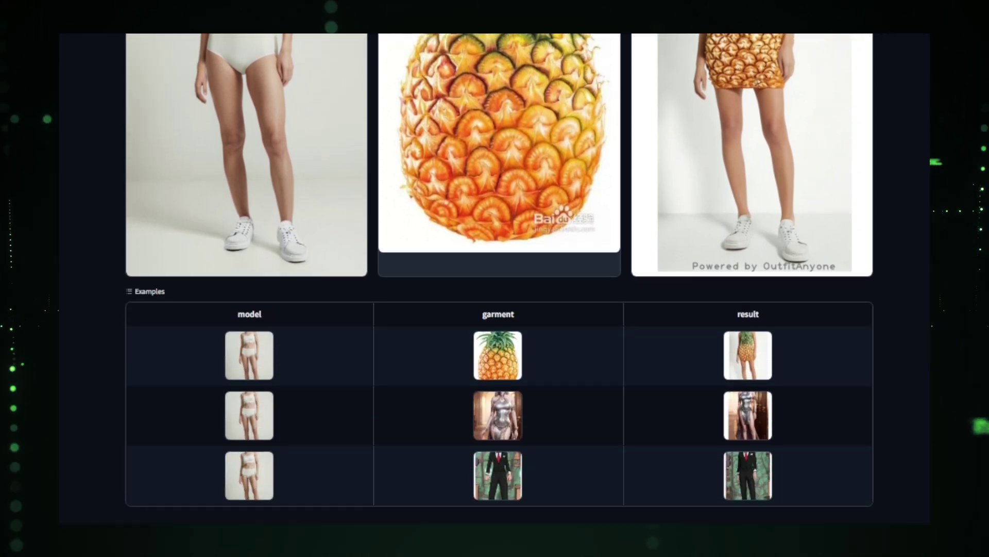
- View the silver dress and black suit example results from the Examples table
left_click(498, 405)
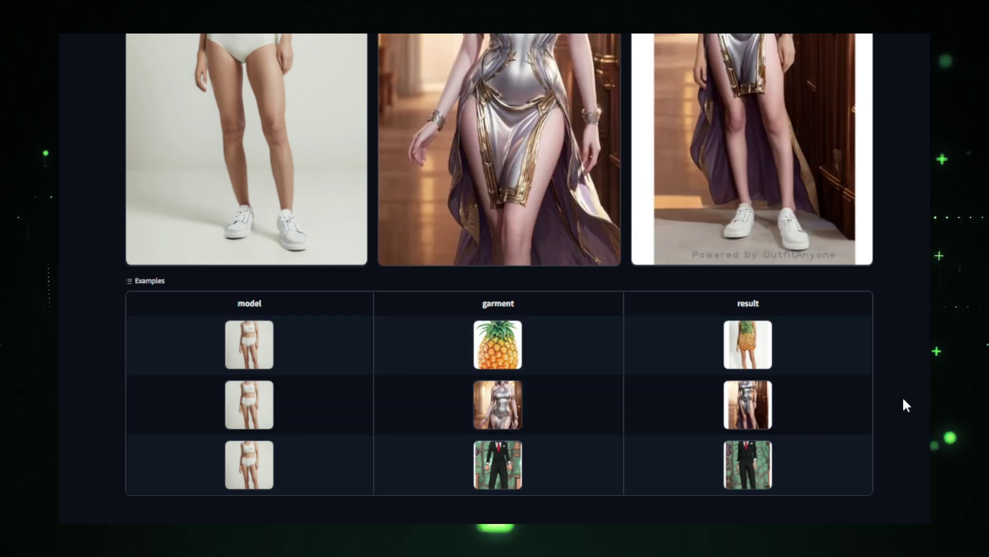
scroll(499, 279, "up", 3)
scroll(498, 278, "up", 2)
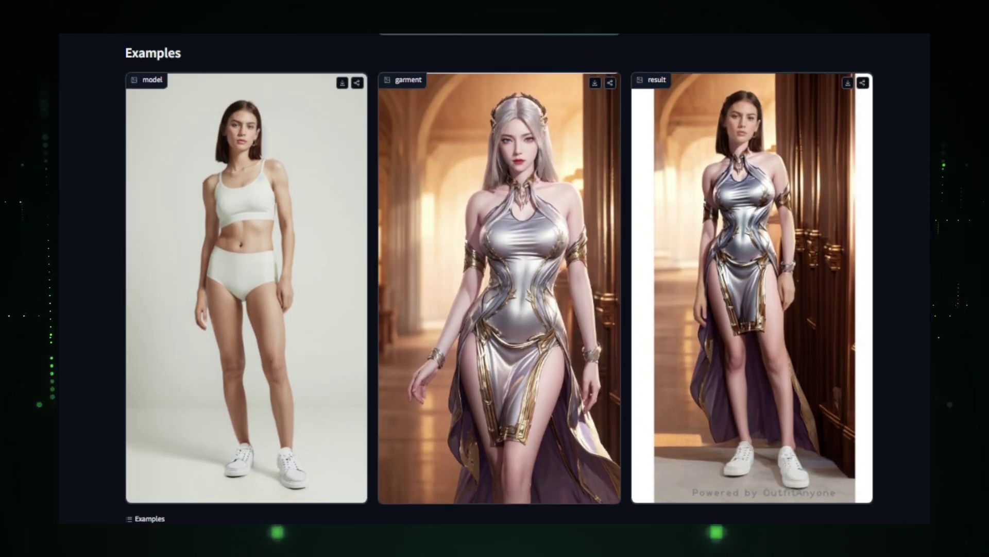
scroll(495, 279, "down", 2)
scroll(494, 278, "down", 2)
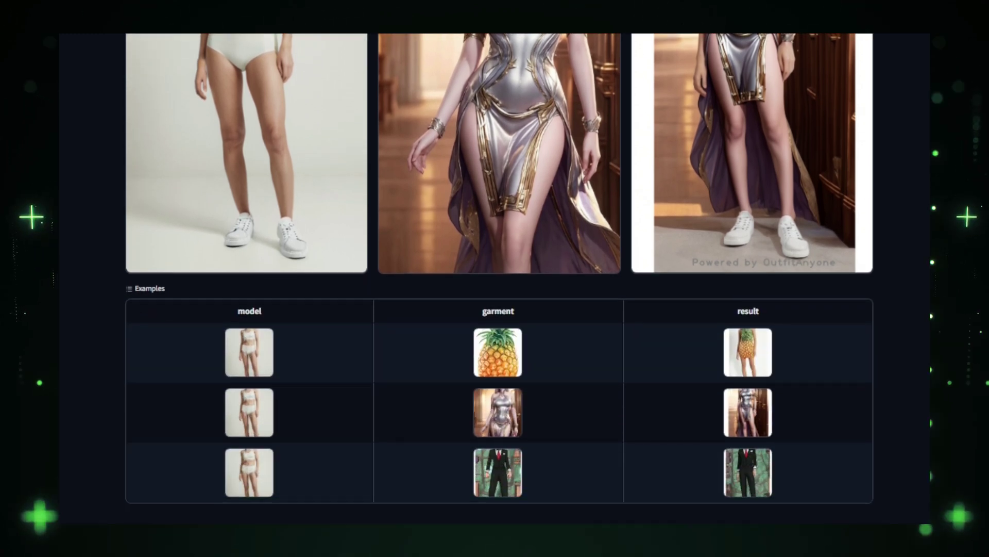
left_click(586, 459)
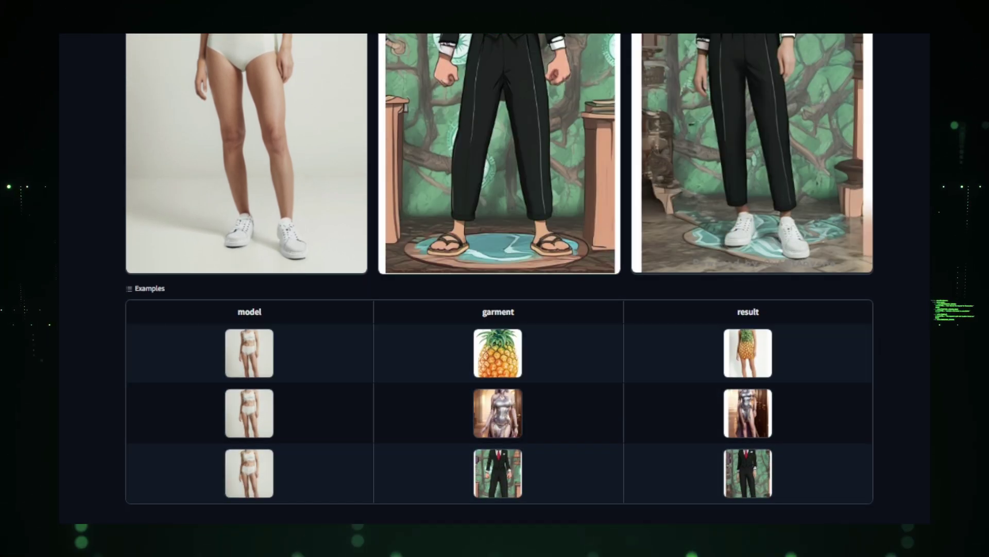
scroll(498, 279, "up", 3)
scroll(499, 279, "up", 1)
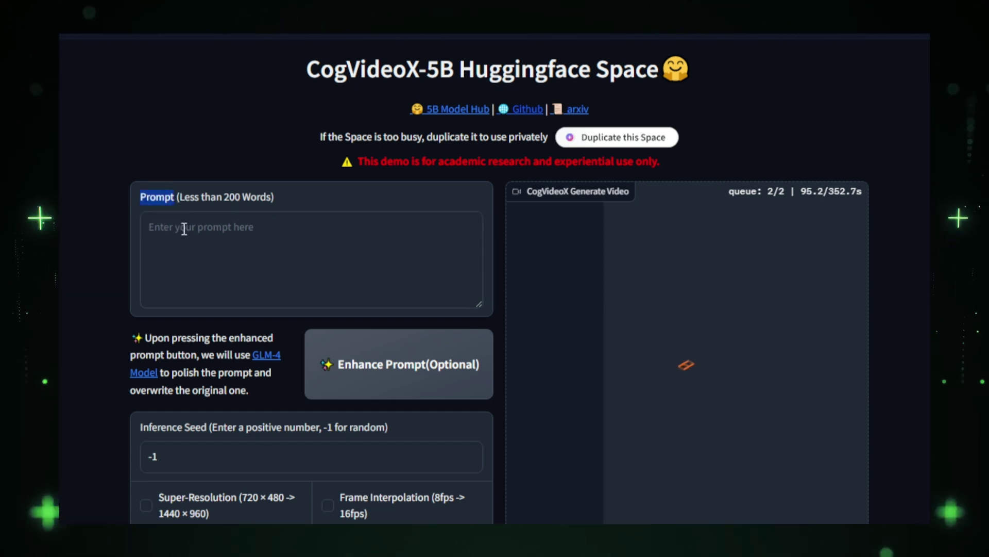
- Paste the astronaut-meets-alien-on-Mars prompt and enhance it into a detailed description
type("Astronaut in a crisp, white spacesuit, the red dust of Mars dusting the lower halves of their legs, extends a gloved hand towards an extraordinary being. This alien's skin radiates a mesmerizing blue hue, almost glowing softly against the surreal pink-tinged sky of Mars. They meet, palm to palm, in a silent, symbolic handshake beneath the watchful gaze of a sleek, silver rocket. This marvel of engineering, a testament to humanity's technological prowess, looms large in the backdrop, its engines silent and still. In this poignant moment, captured in the stark yet breathtaking expanse of the Martian surface, two ambassadors from vastly different worlds partake in an historic and cordial exchange, bridging the cosmic divide.")
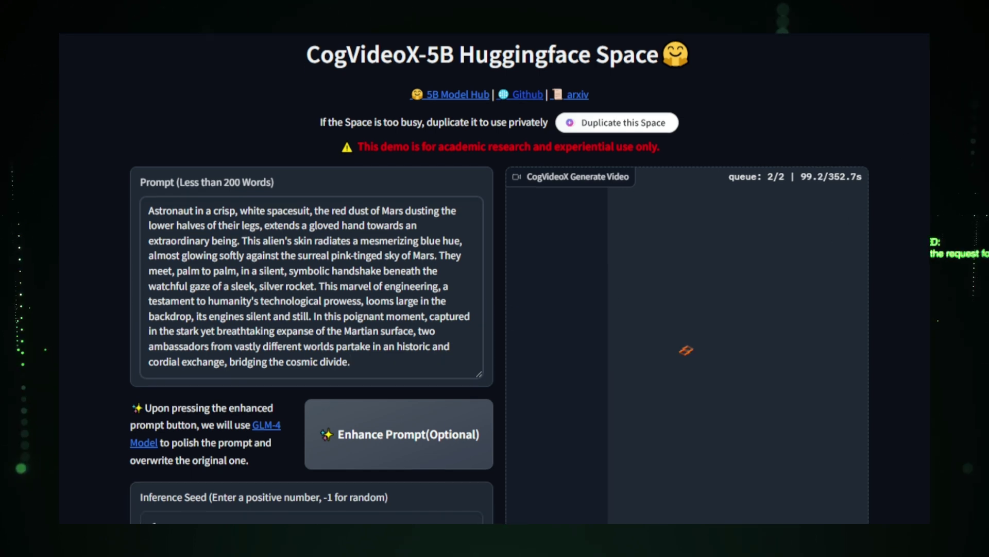
scroll(495, 310, "down", 2)
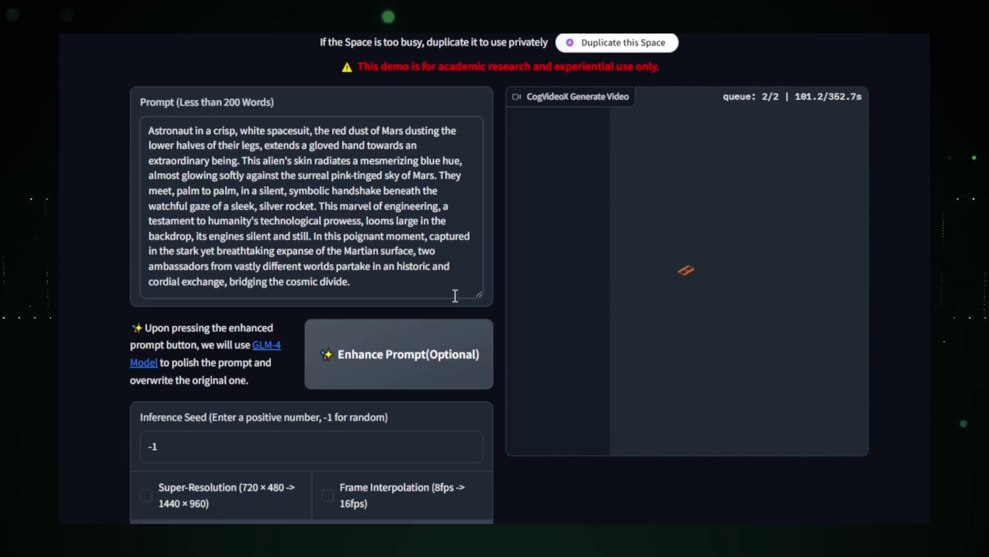
left_click(409, 360)
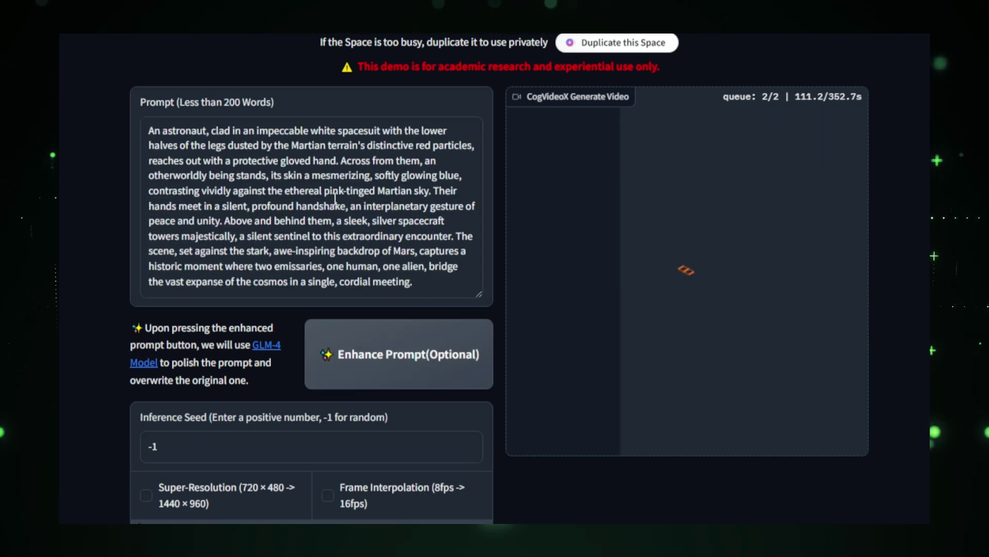
left_click_drag(151, 129, 420, 284)
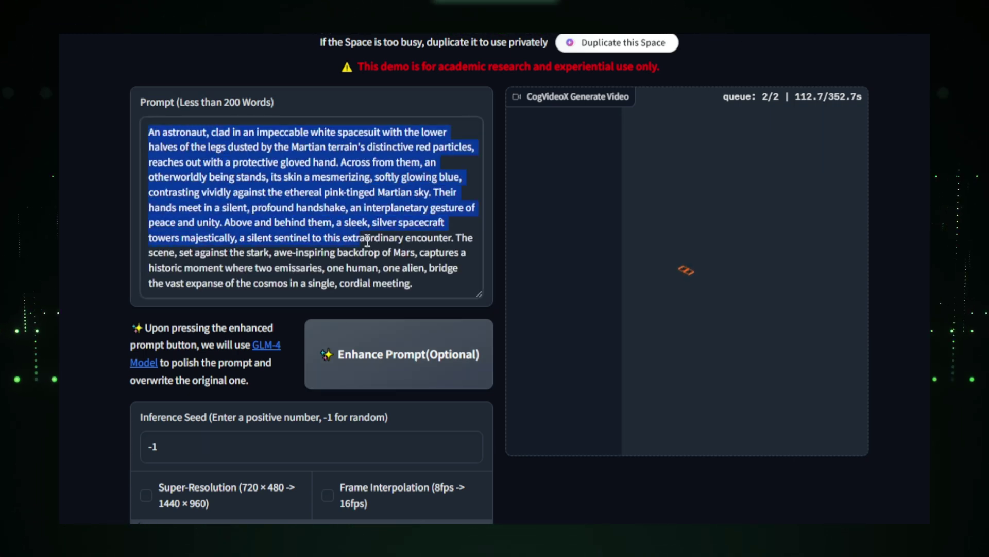
left_click(420, 284)
scroll(495, 279, "down", 3)
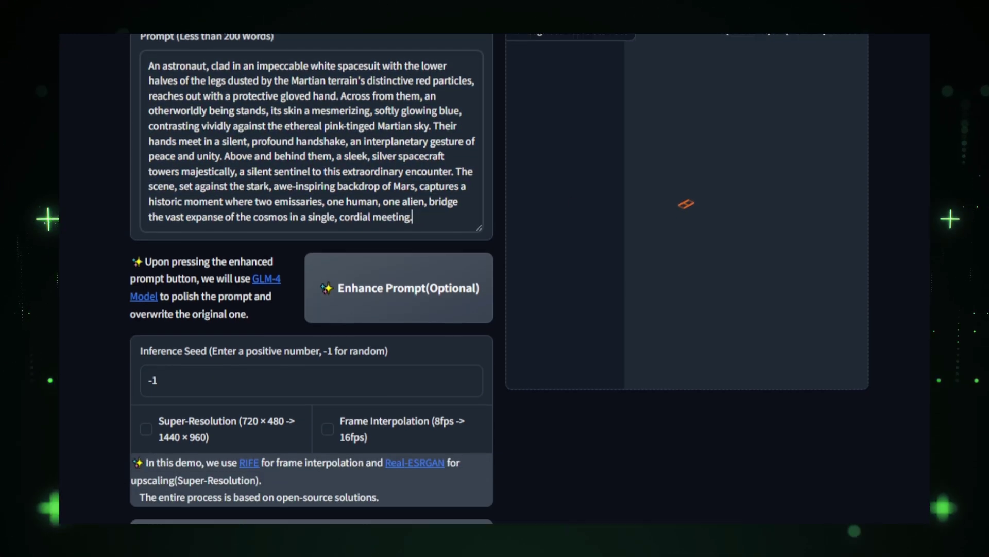
scroll(495, 279, "down", 1)
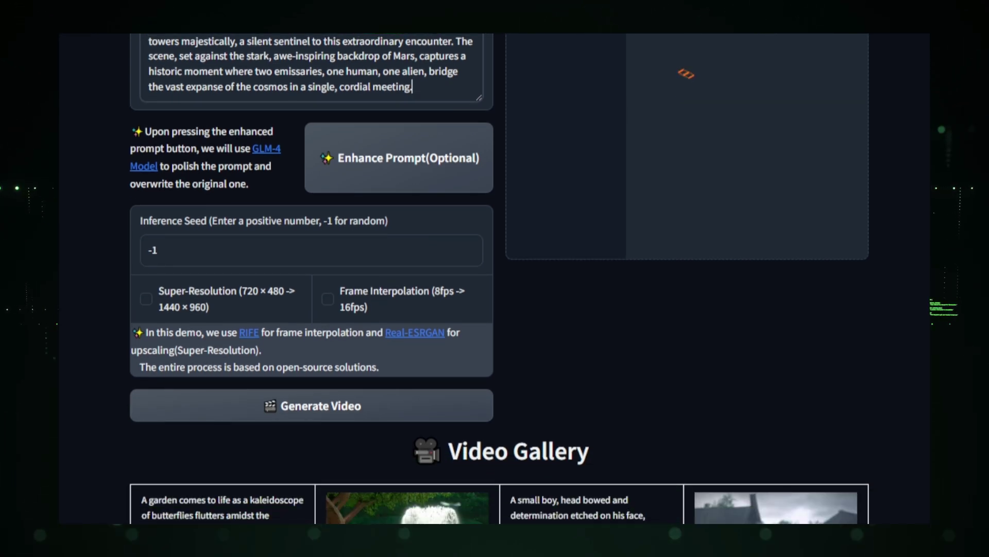
mouse_move(310, 380)
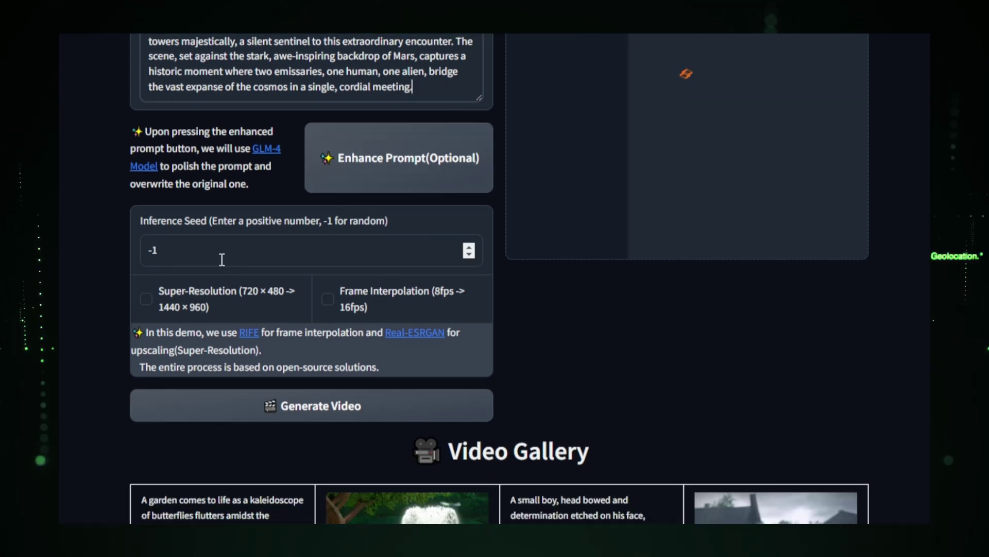
- Queue the astronaut video and check its queue wait time
left_click(146, 299)
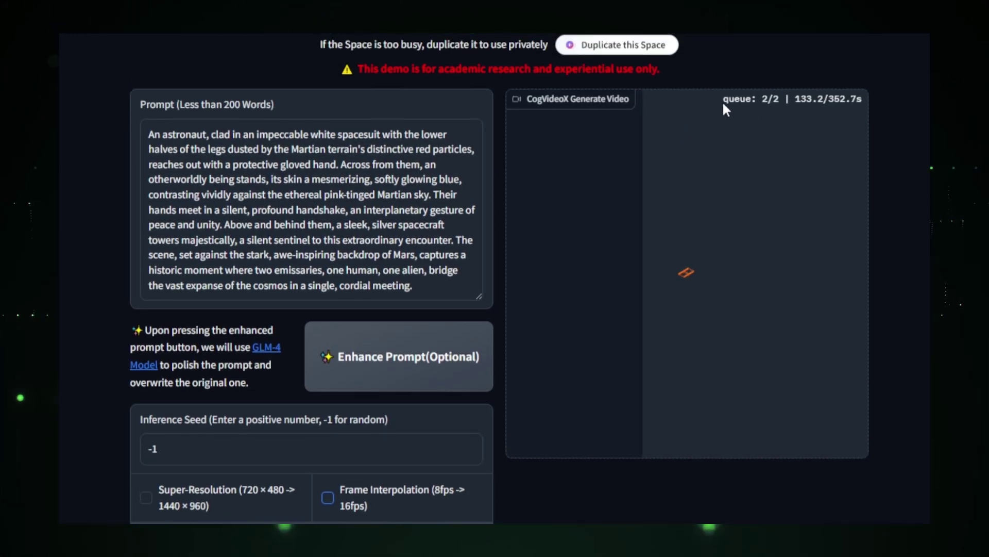
left_click_drag(864, 99, 787, 104)
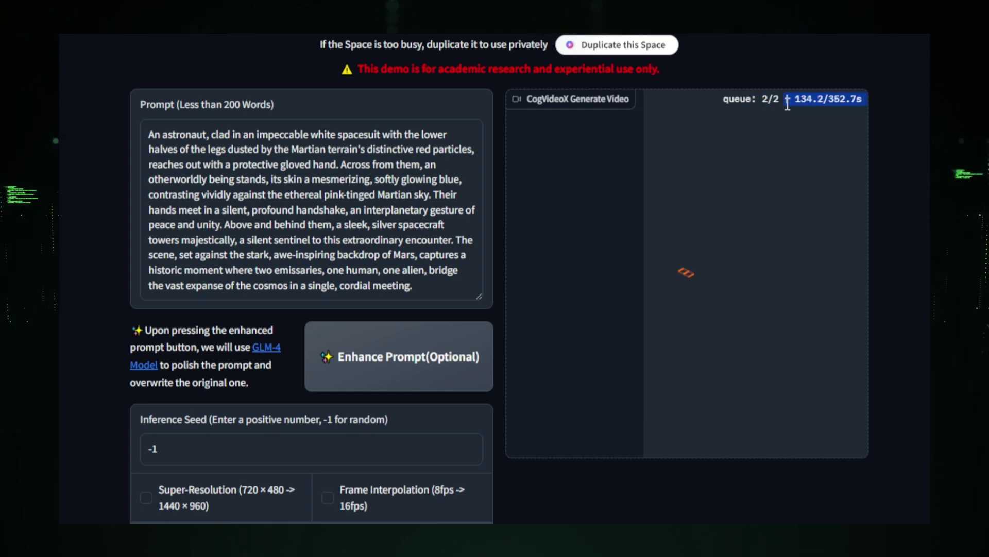
left_click(721, 101)
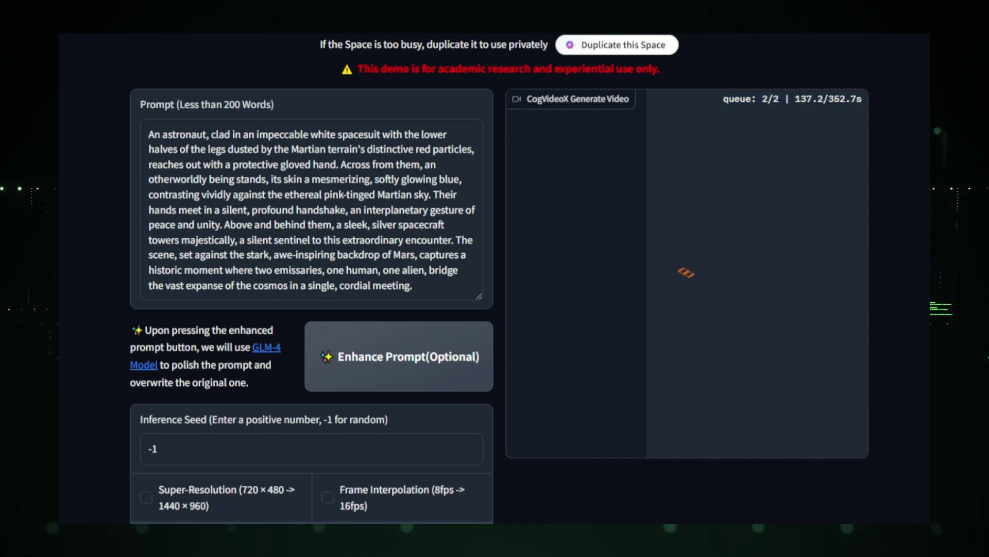
scroll(721, 102, "down", 1)
scroll(495, 278, "down", 1)
scroll(495, 279, "down", 2)
scroll(495, 278, "down", 1)
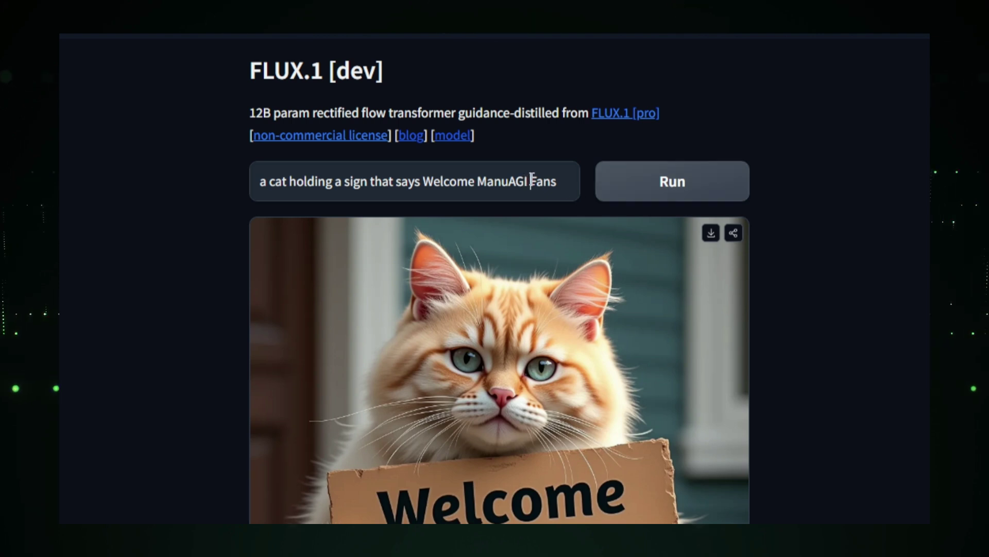
- In Advanced Settings, set seed 400021464 and width and height to 1152
triple_click(531, 183)
left_click(729, 195)
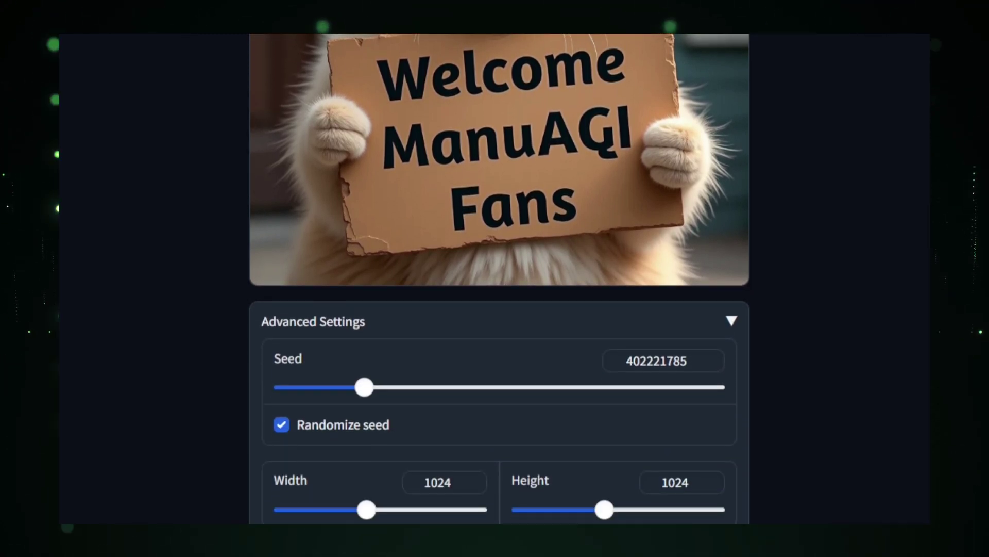
scroll(499, 310, "down", 2)
scroll(498, 310, "down", 1)
scroll(499, 310, "down", 1)
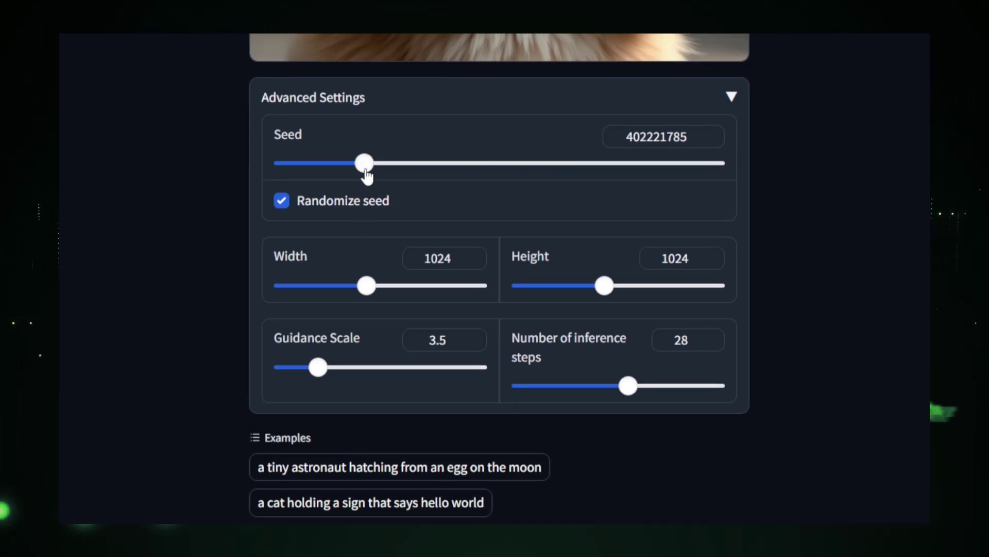
left_click_drag(365, 164, 365, 164)
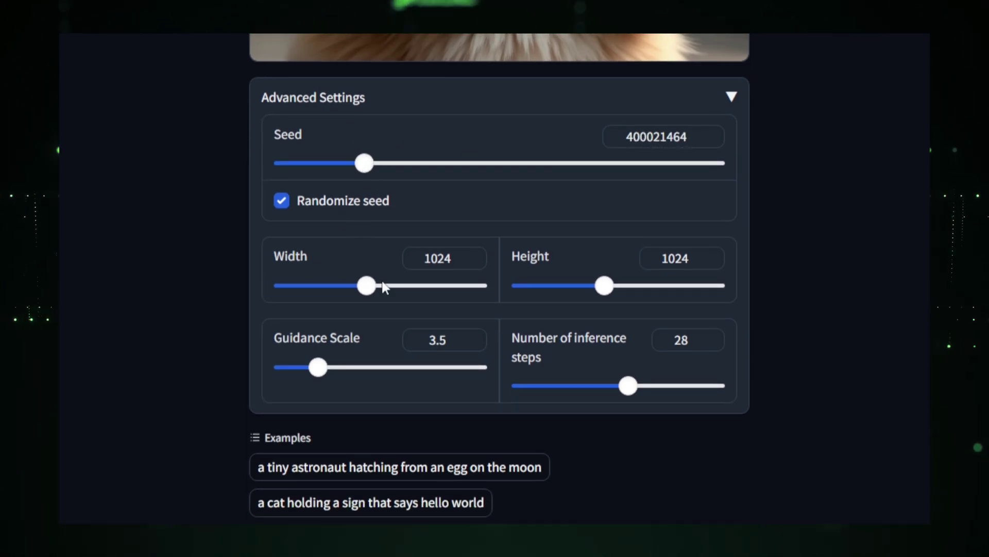
left_click_drag(367, 288, 373, 289)
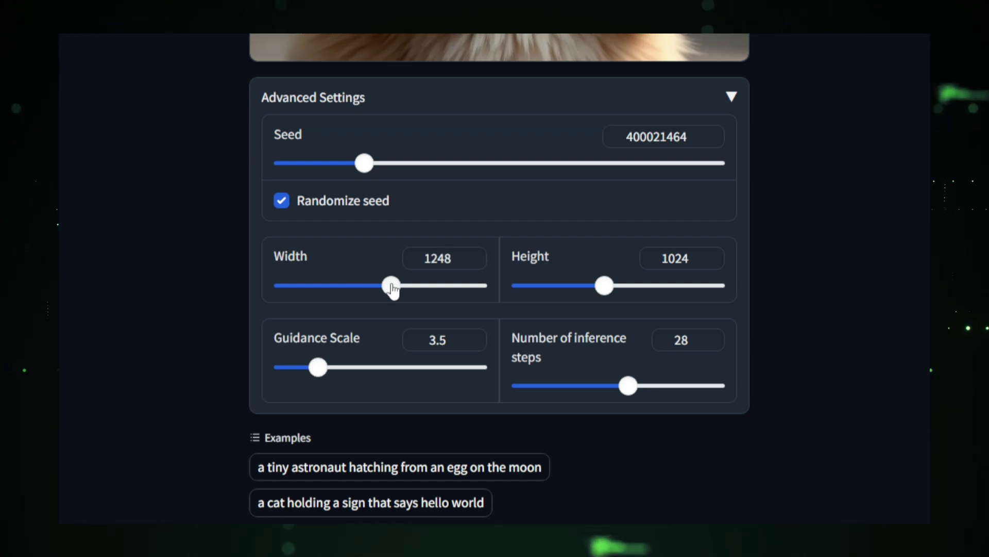
left_click_drag(607, 286, 623, 286)
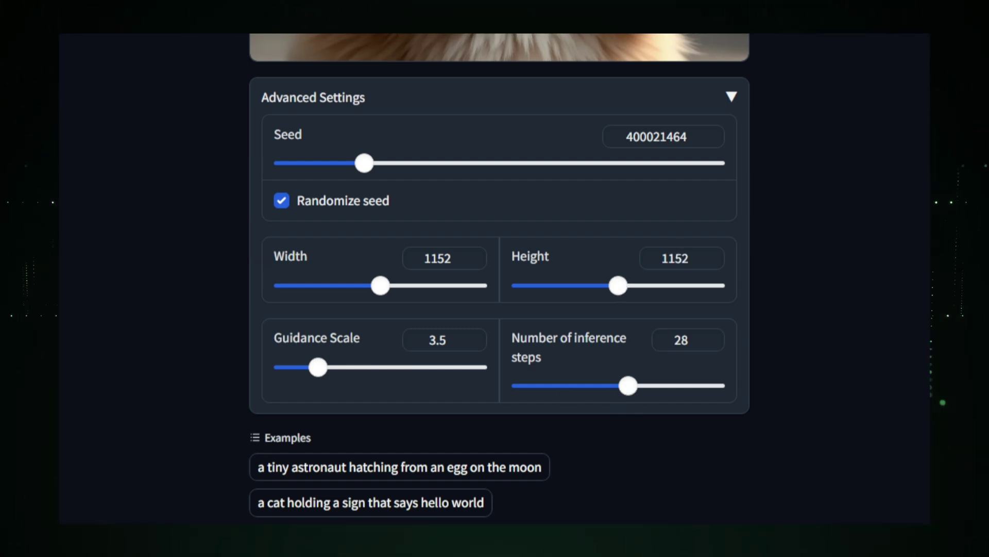
scroll(496, 278, "down", 1)
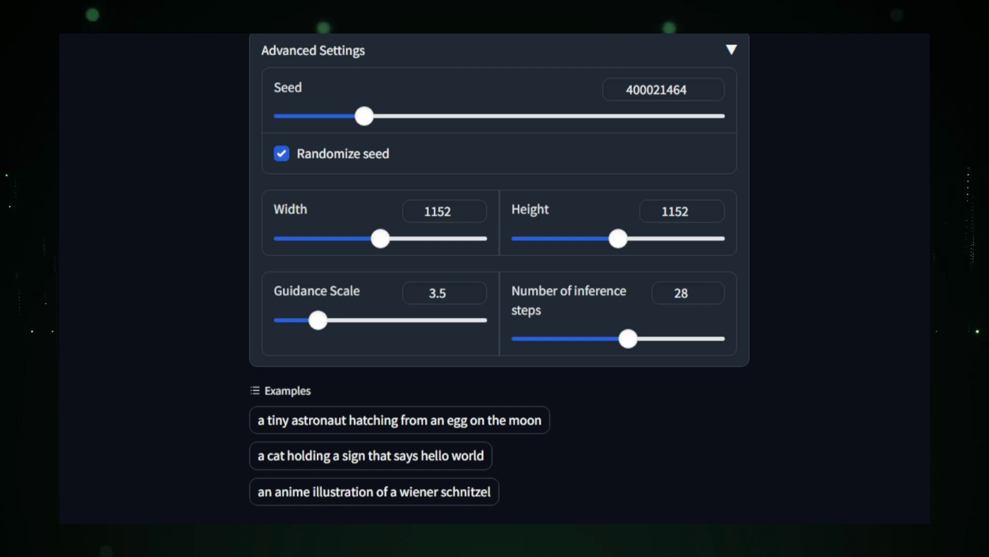
scroll(499, 278, "up", 2)
scroll(499, 278, "up", 2)
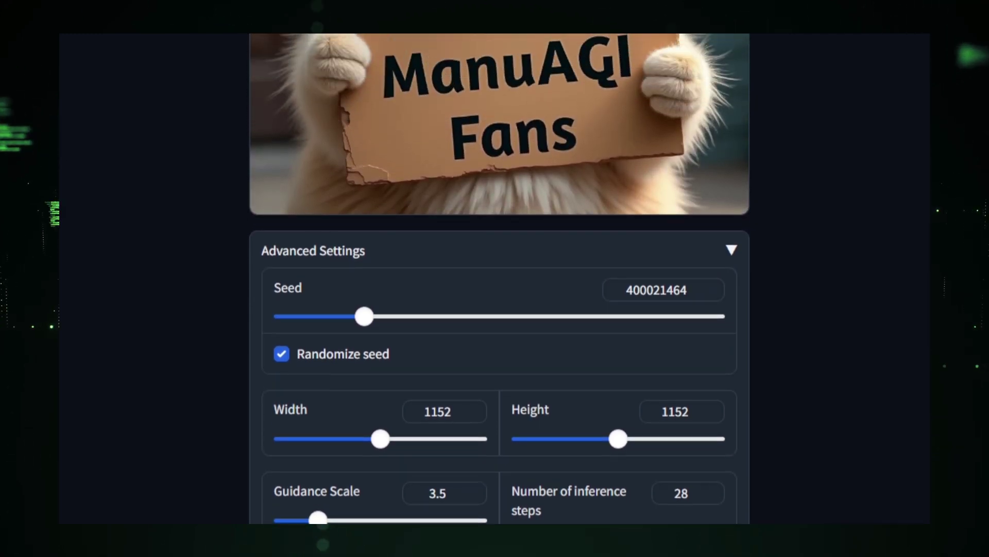
scroll(499, 278, "up", 3)
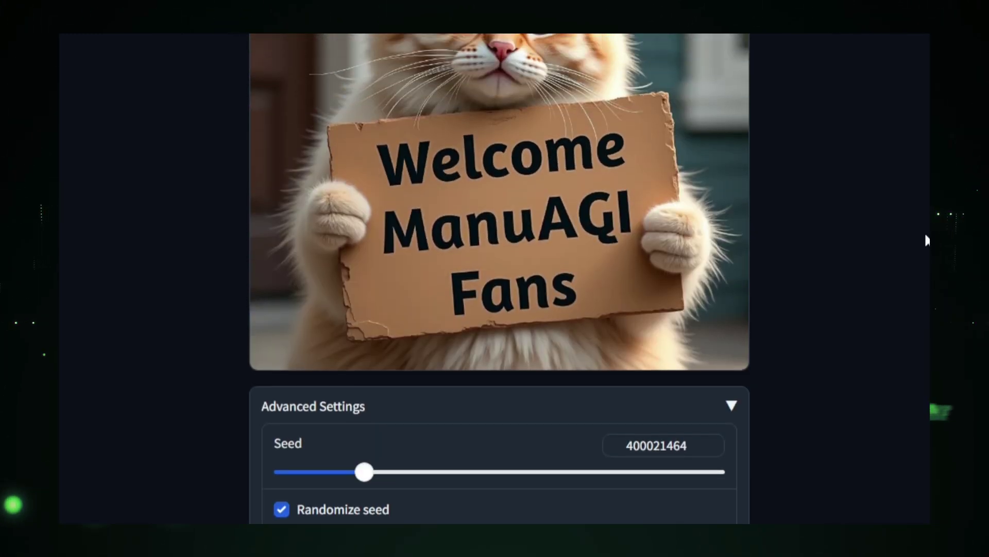
scroll(499, 279, "up", 2)
scroll(499, 279, "up", 1)
scroll(500, 279, "up", 1)
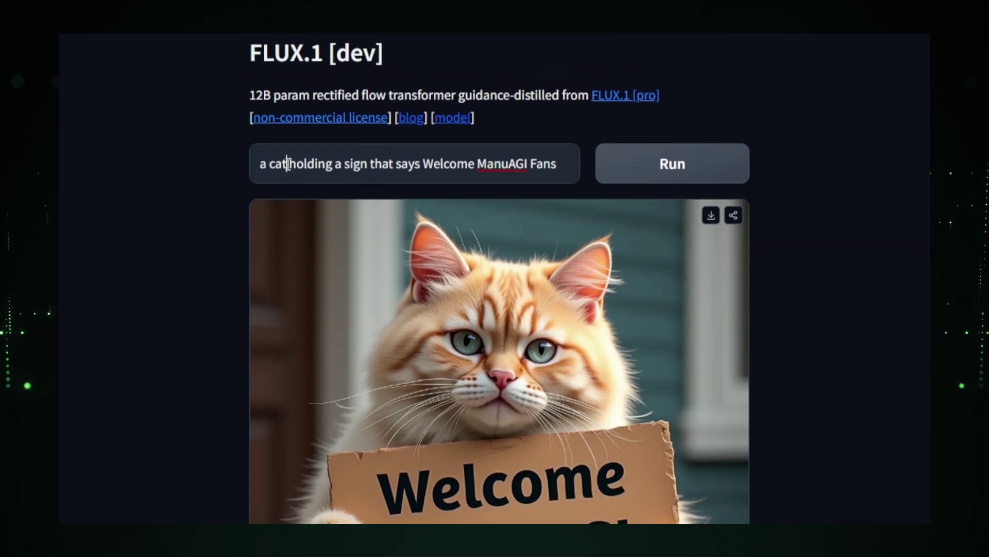
- Change 'cat' to 'beautiful korean girl' in the prompt and generate the image
key("BackSpace")
key("BackSpace")
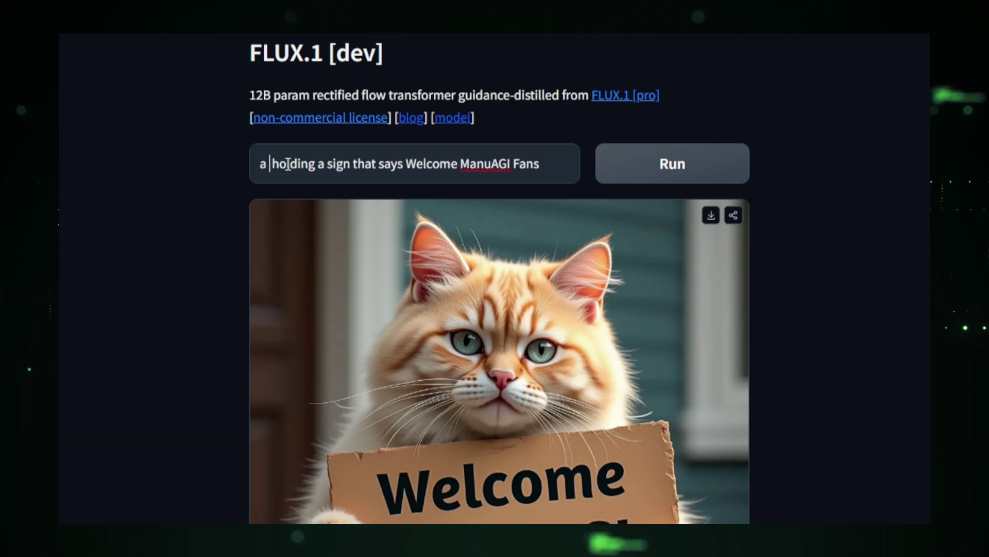
type("beaut")
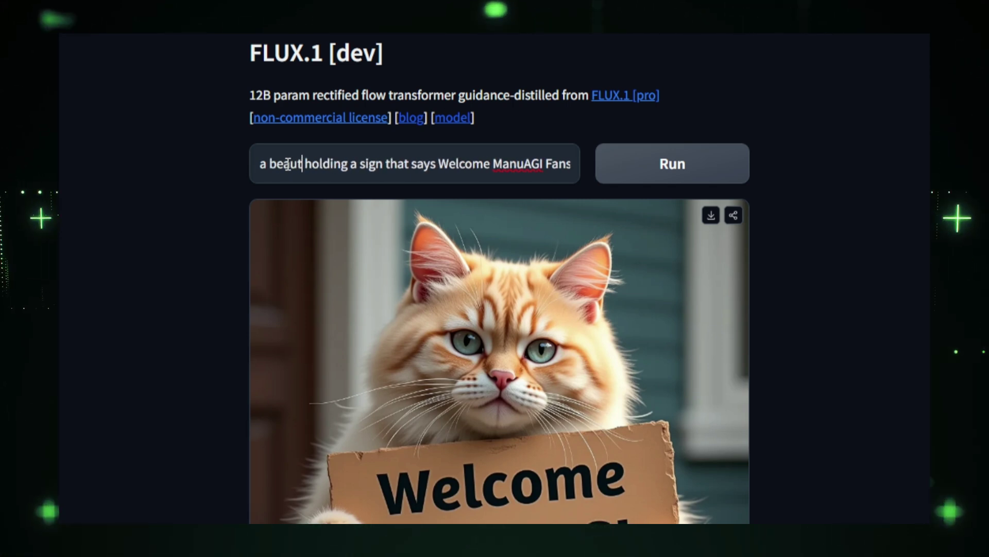
type("iful korean")
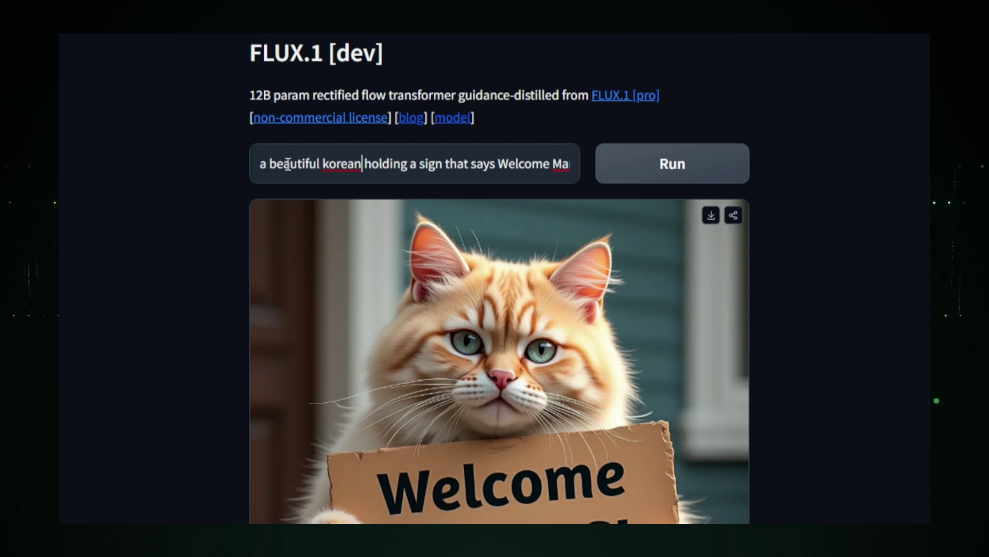
type("l")
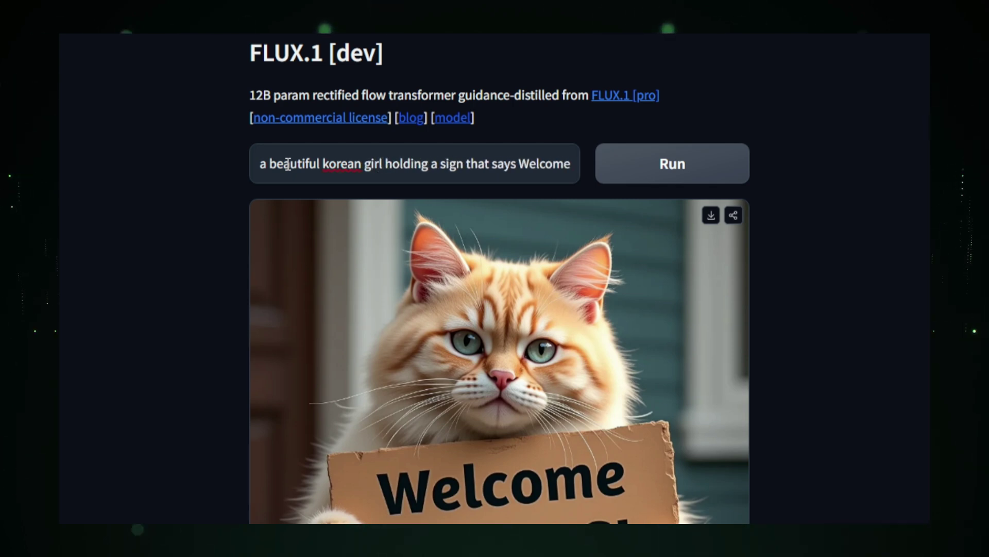
left_click(623, 172)
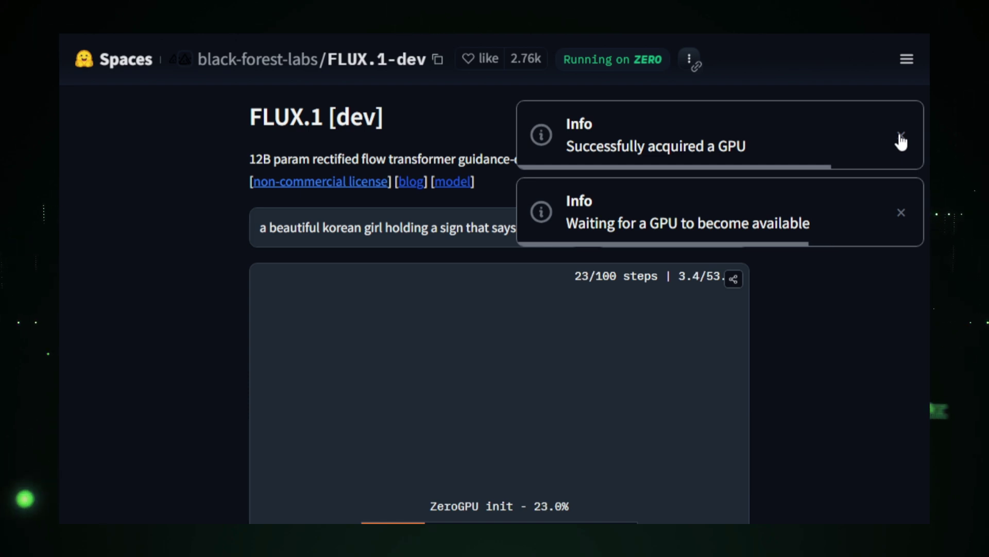
left_click(901, 137)
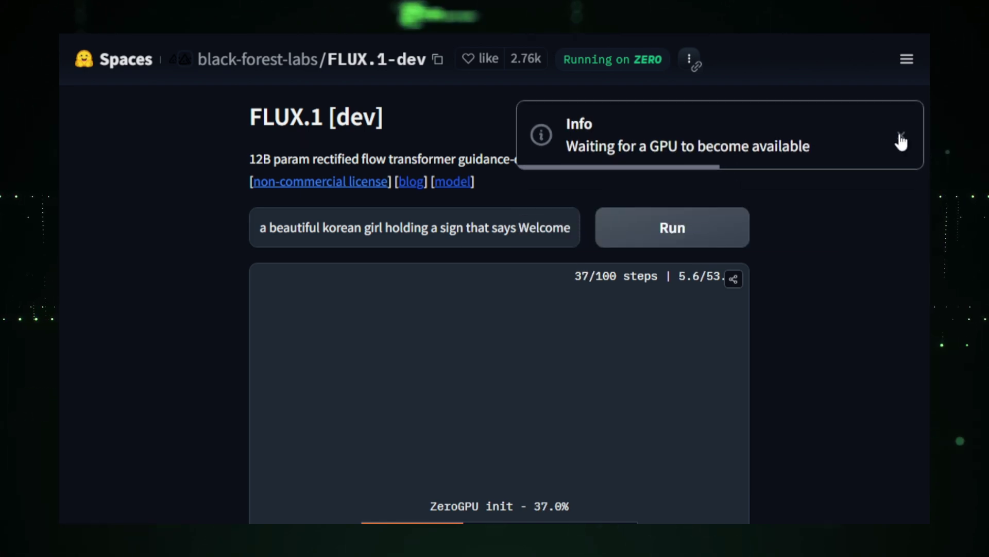
scroll(498, 310, "down", 3)
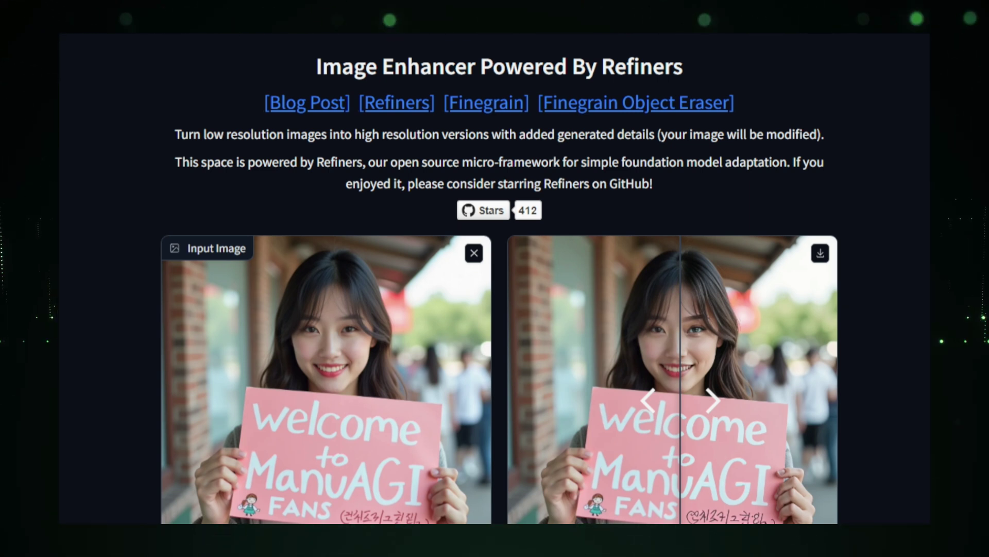
scroll(495, 309, "down", 2)
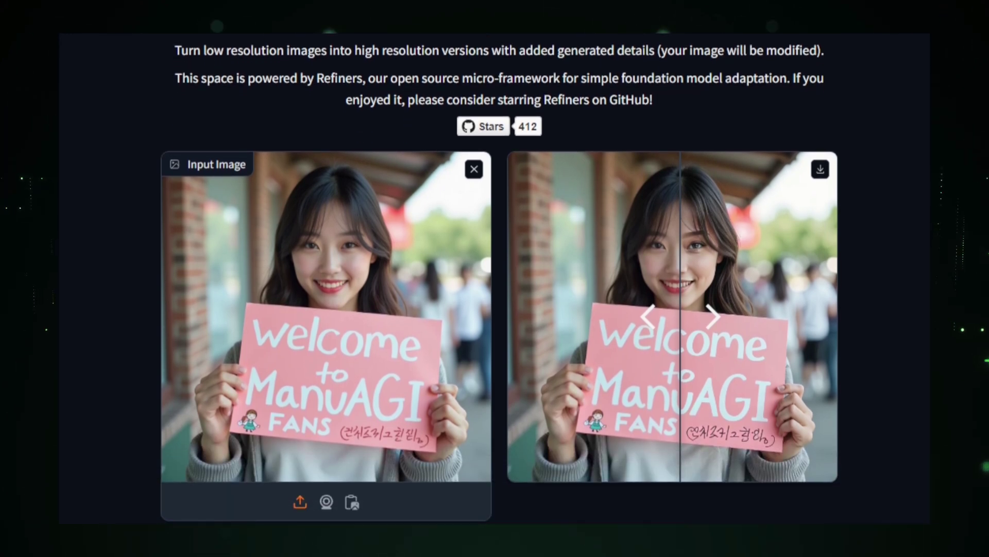
scroll(495, 309, "down", 2)
scroll(495, 310, "down", 1)
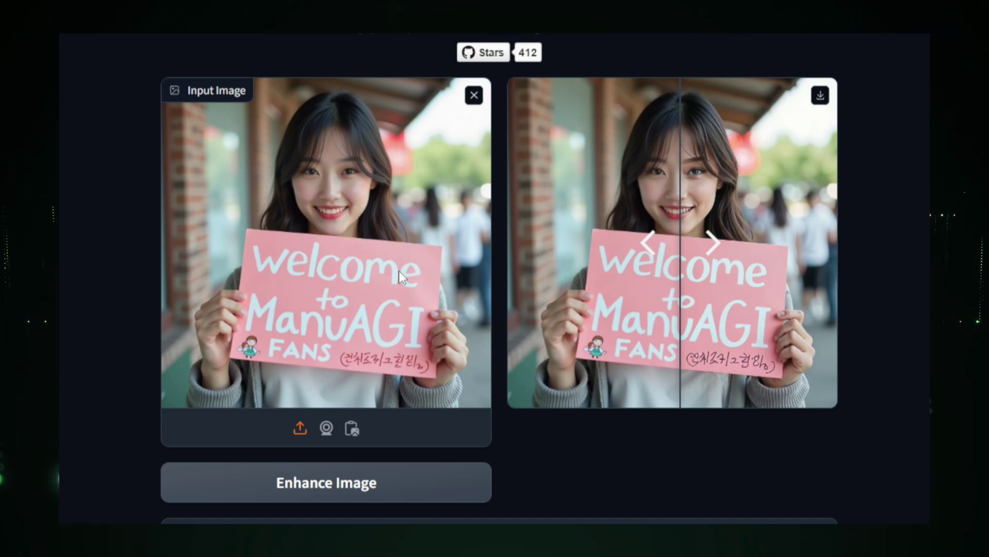
- Sweep the before/after divider across the woman's enhanced photo
mouse_move(684, 246)
left_mouse_down()
mouse_move(522, 246)
mouse_move(828, 259)
mouse_move(570, 260)
mouse_move(797, 259)
mouse_move(624, 260)
mouse_move(758, 258)
mouse_move(673, 260)
left_mouse_up()
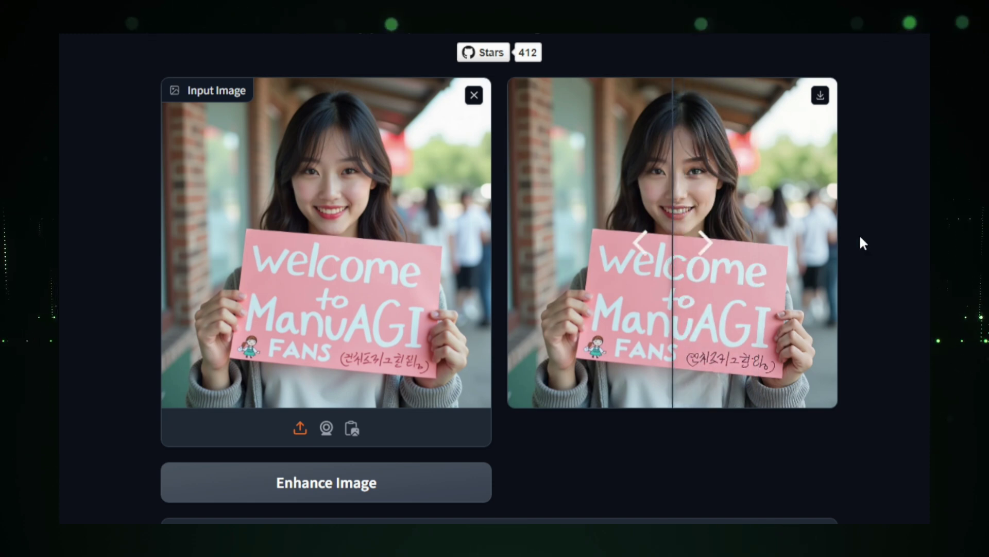
scroll(499, 278, "down", 3)
scroll(498, 278, "down", 2)
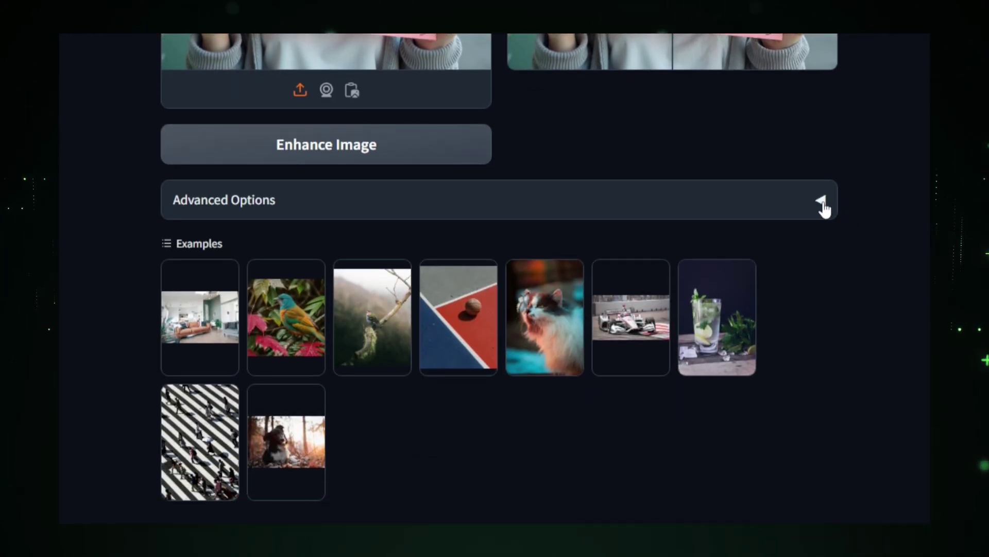
left_click(821, 203)
scroll(498, 278, "down", 1)
scroll(499, 279, "down", 1)
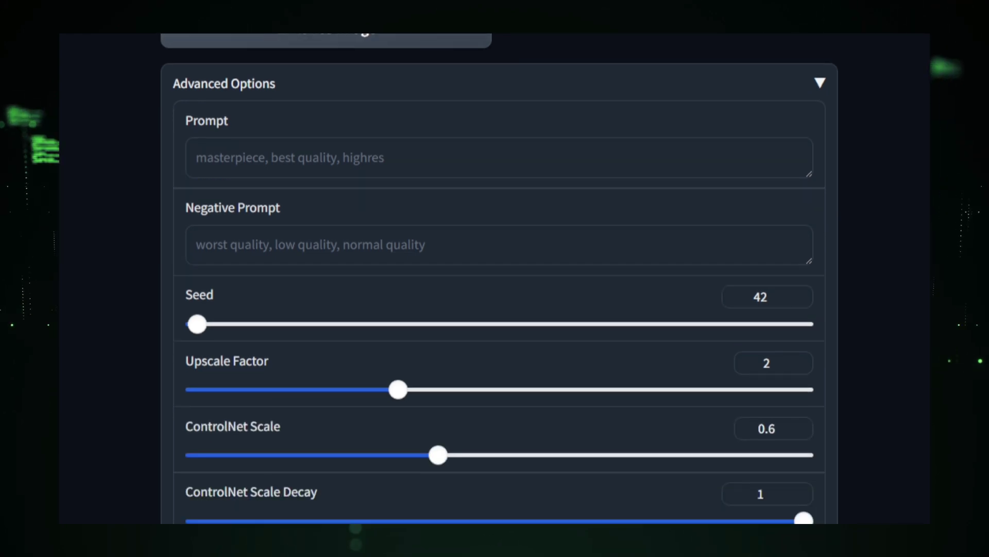
scroll(499, 279, "down", 1)
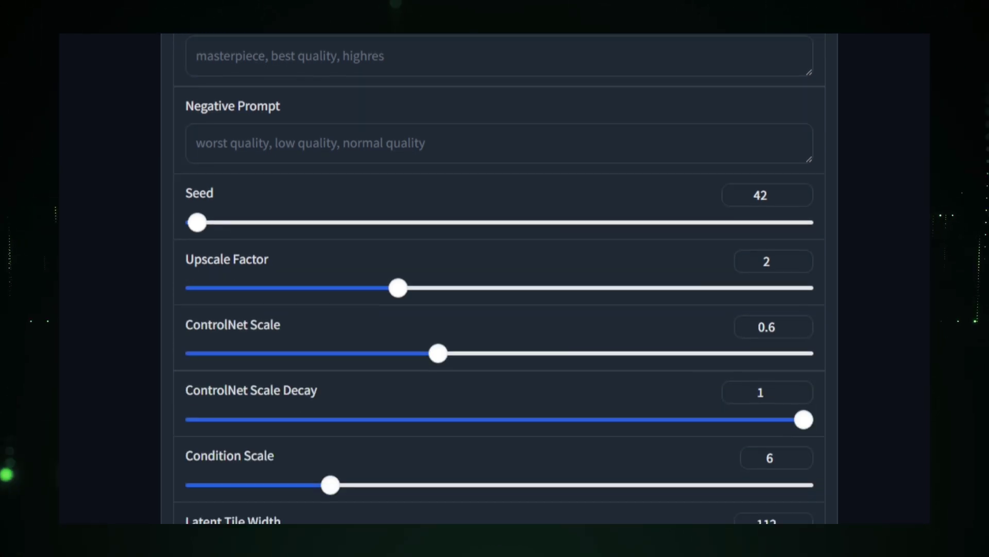
scroll(498, 279, "down", 1)
scroll(499, 279, "down", 1)
scroll(499, 278, "down", 1)
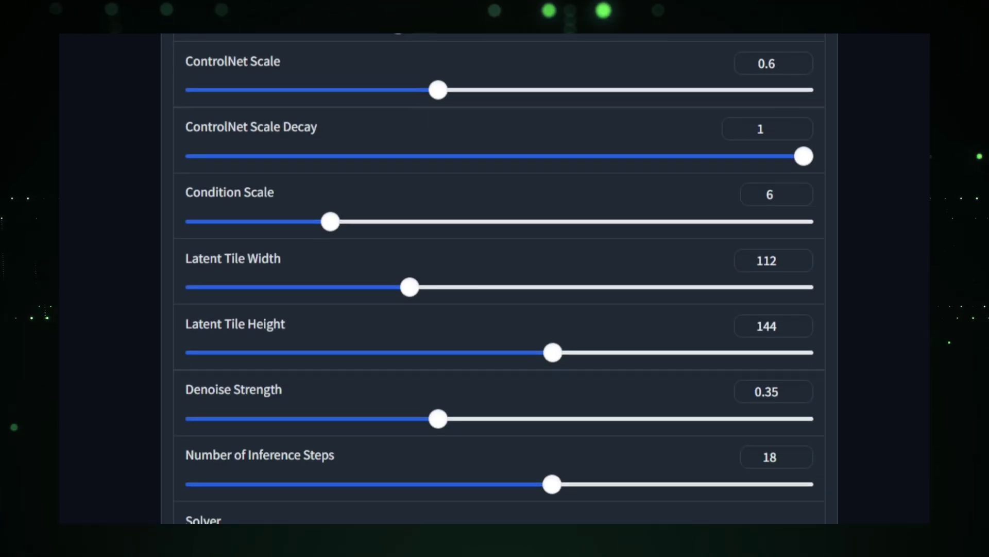
scroll(499, 279, "up", 1)
scroll(498, 279, "up", 2)
scroll(498, 278, "up", 1)
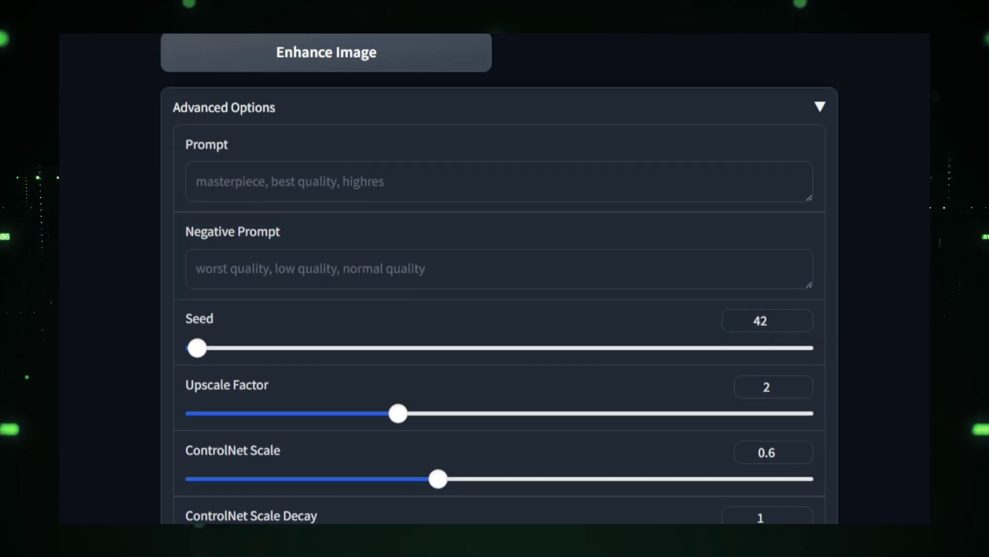
left_click(818, 110)
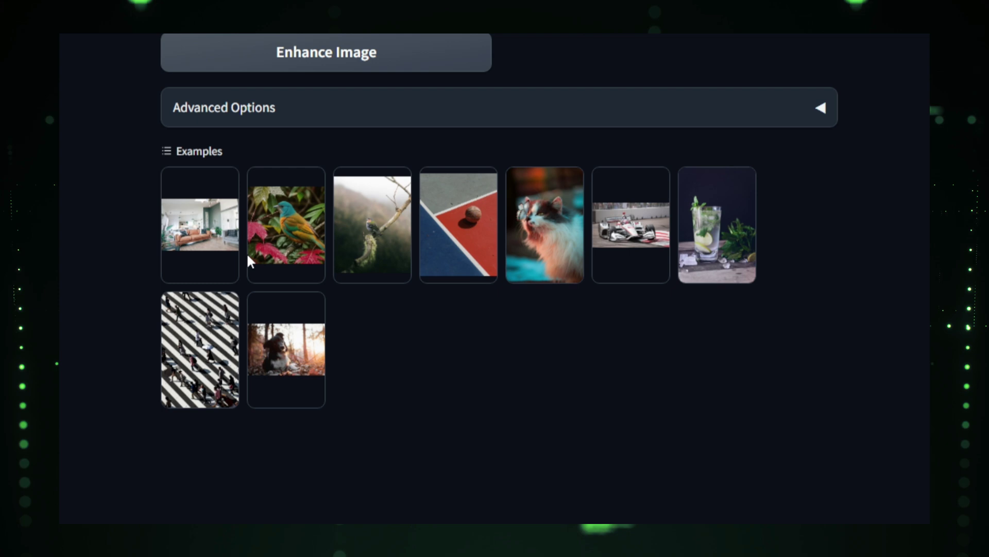
scroll(495, 279, "up", 5)
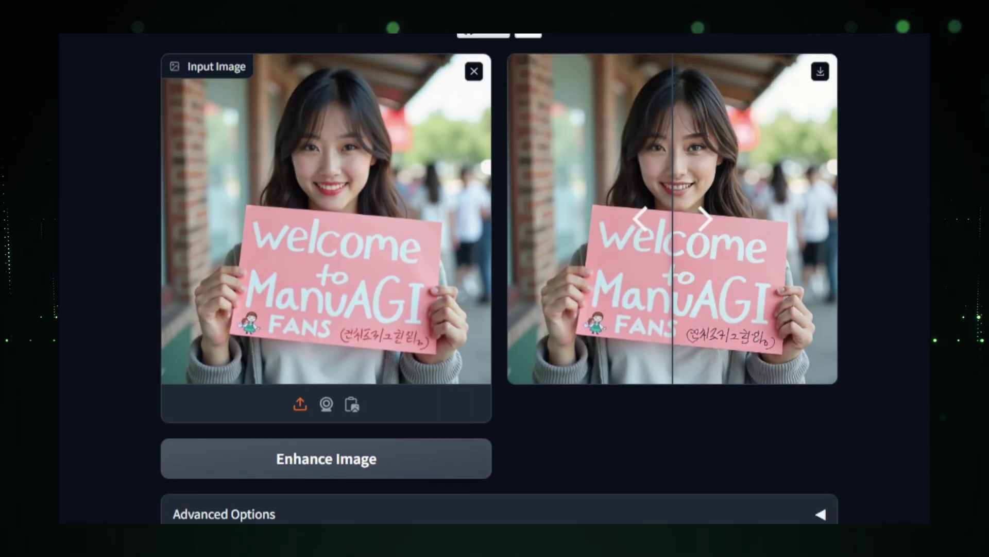
scroll(286, 255, "down", 5)
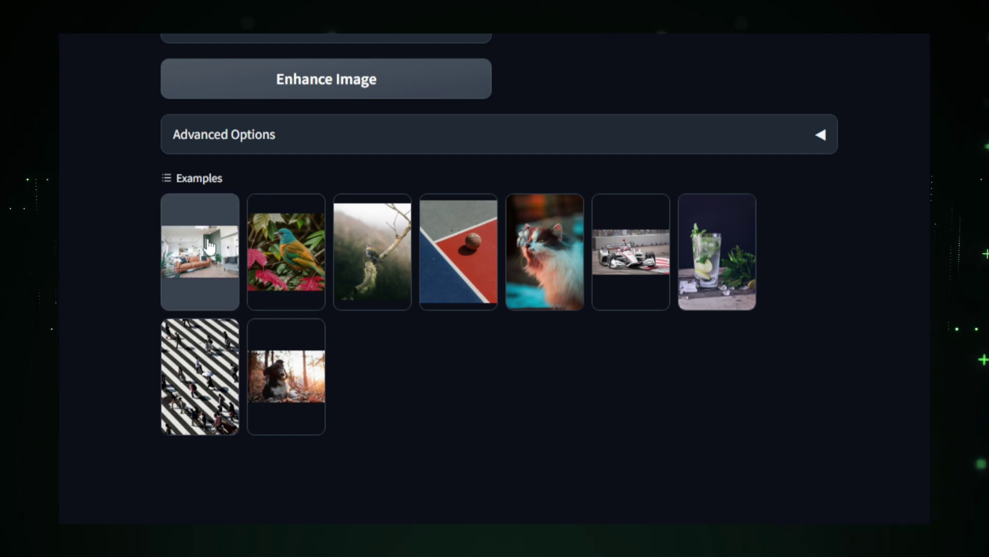
scroll(209, 246, "down", 1)
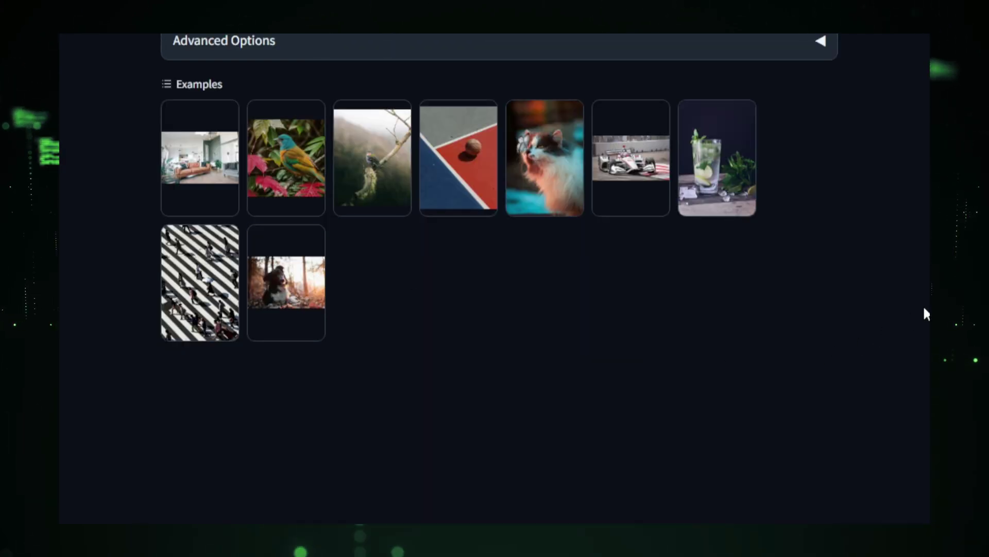
scroll(495, 279, "up", 4)
scroll(494, 279, "up", 1)
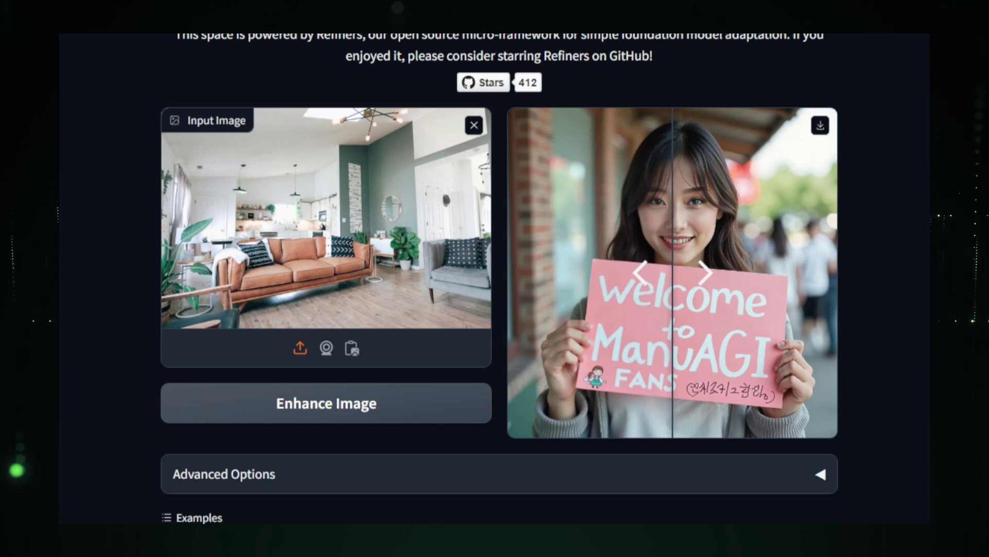
- Compare before and after for the enhanced living-room and dog example photos
mouse_move(672, 232)
left_mouse_down()
mouse_move(527, 236)
mouse_move(825, 248)
mouse_move(655, 236)
mouse_move(669, 232)
left_mouse_up()
scroll(908, 194, "down", 2)
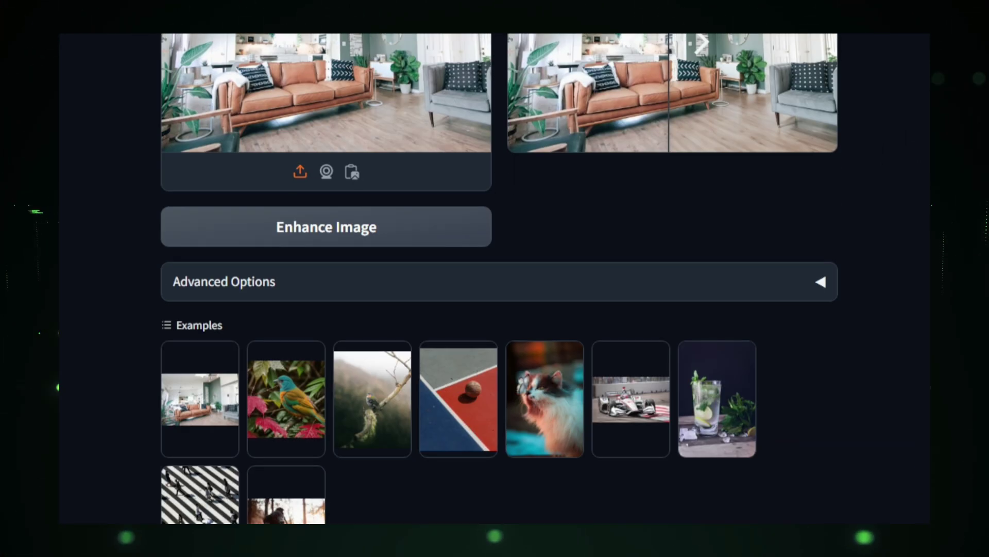
scroll(922, 220, "down", 2)
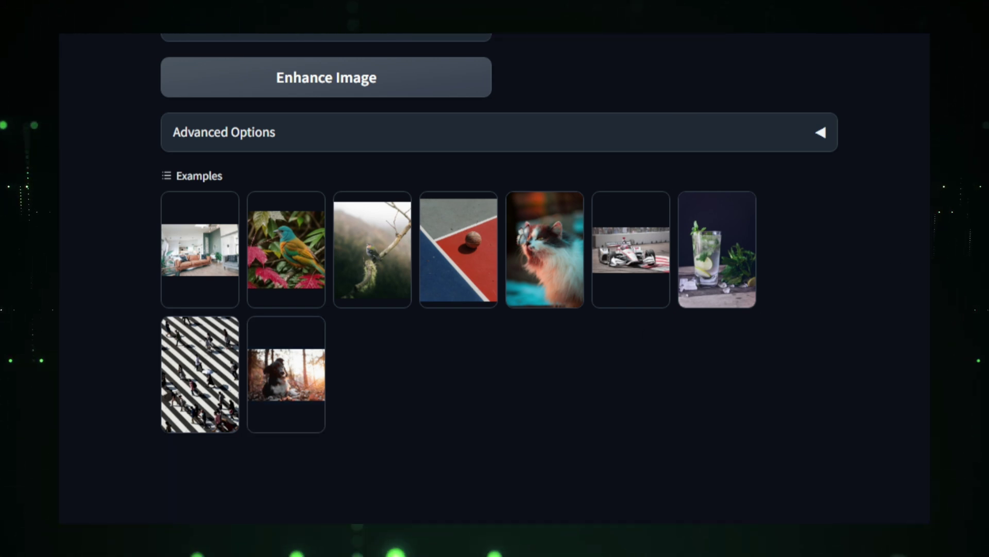
scroll(495, 278, "up", 3)
scroll(495, 279, "up", 2)
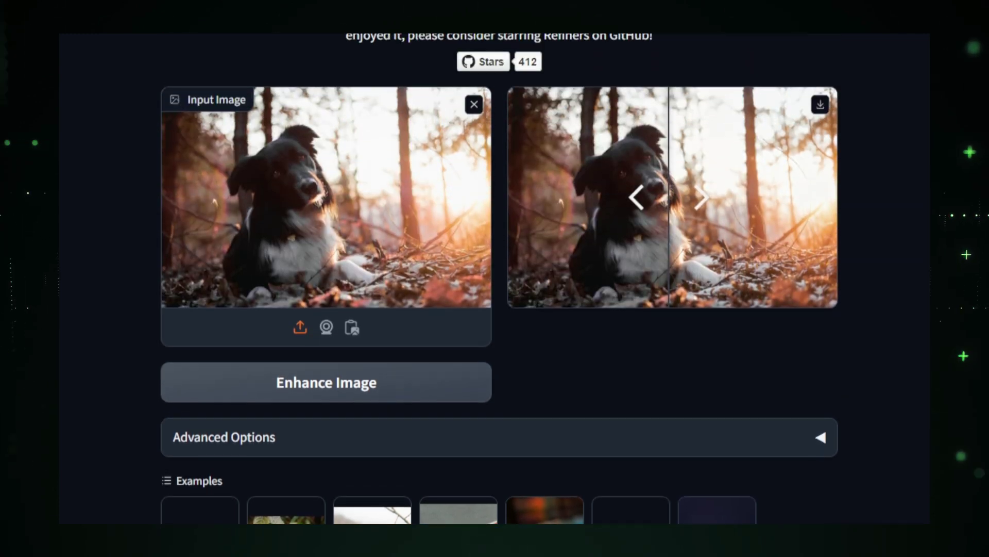
scroll(496, 278, "up", 1)
scroll(495, 278, "up", 1)
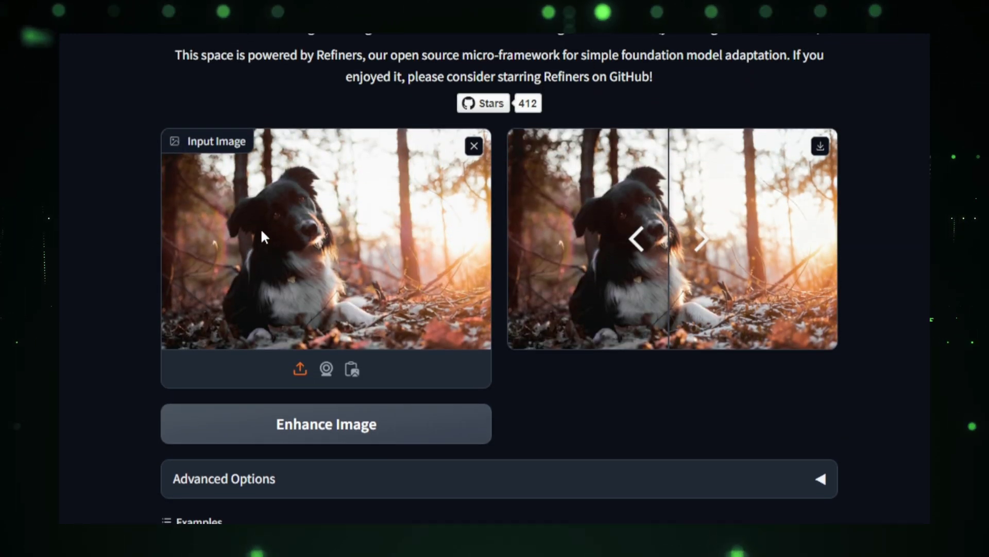
mouse_move(668, 241)
left_mouse_down()
mouse_move(530, 237)
mouse_move(791, 243)
mouse_move(640, 236)
left_mouse_up()
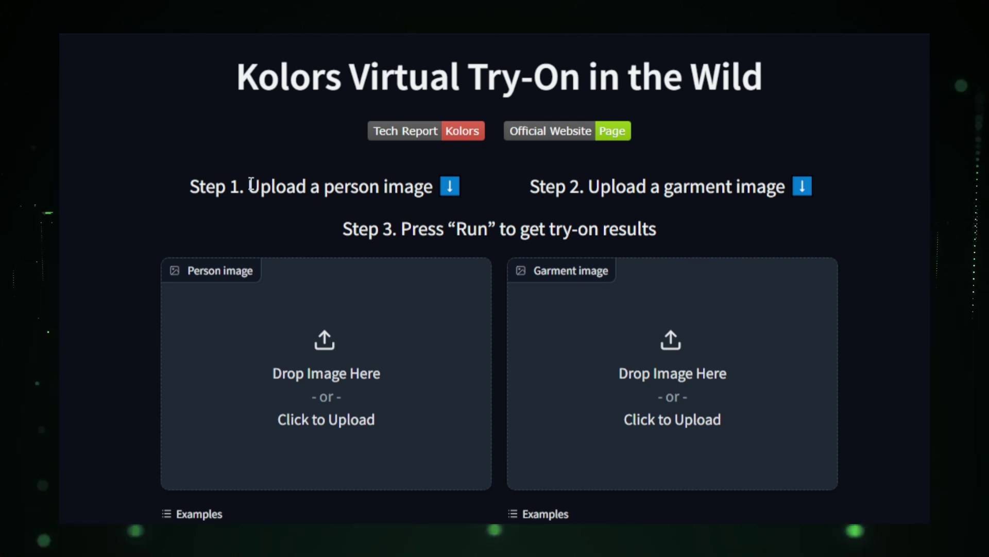
- Highlight the upload instructions, then load the red-top woman and grey collared dress examples
left_click_drag(250, 186, 433, 186)
left_click_drag(589, 187, 771, 192)
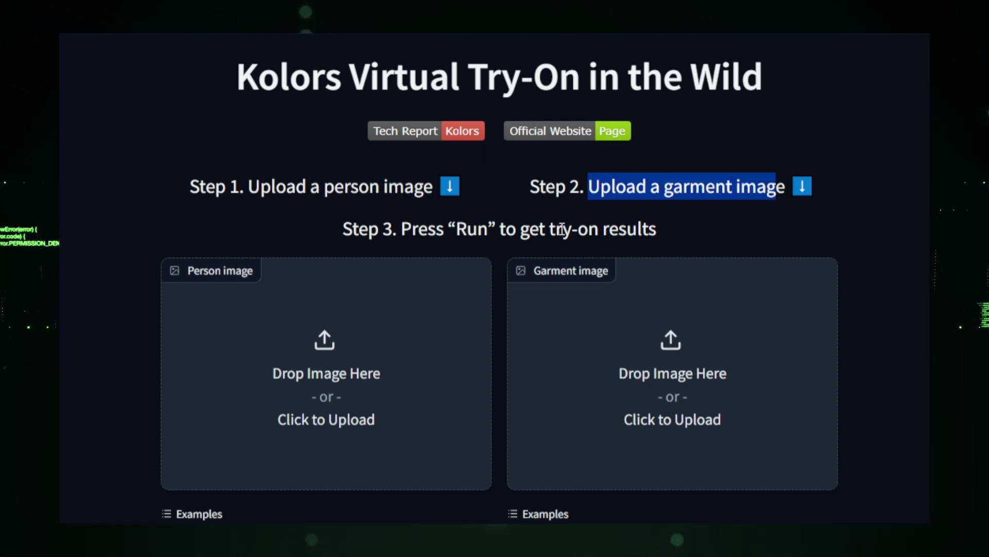
left_click_drag(402, 228, 656, 229)
left_click(887, 146)
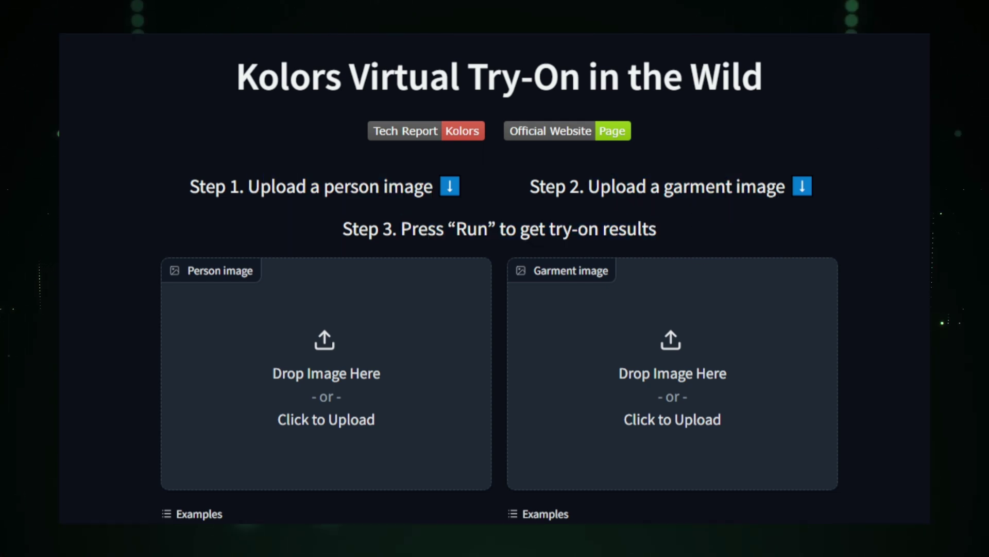
scroll(495, 310, "down", 3)
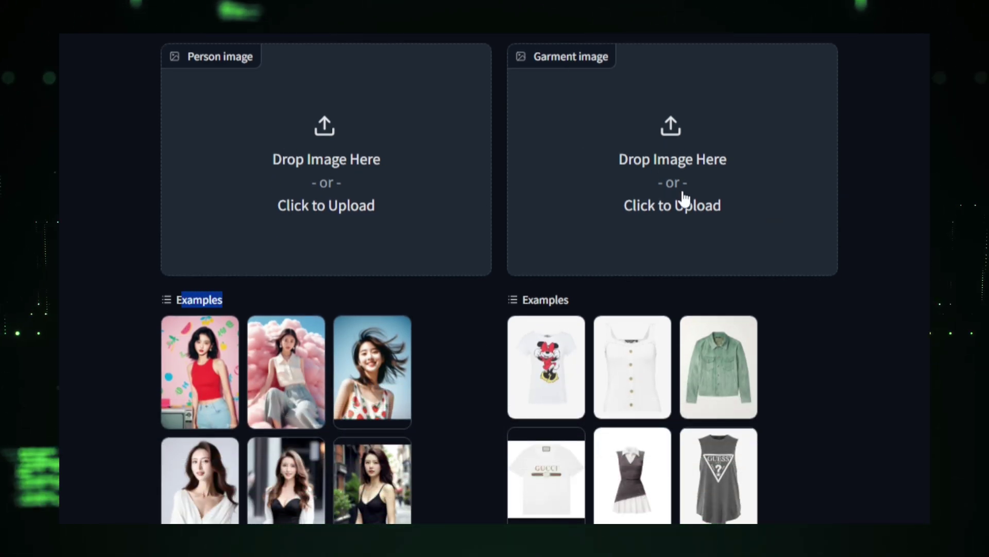
scroll(418, 208, "down", 4)
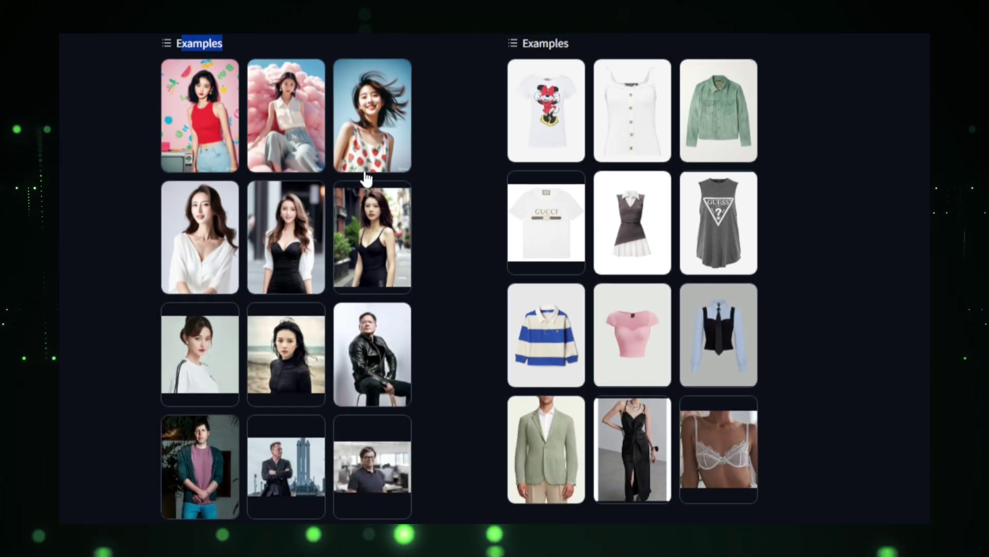
left_click(199, 119)
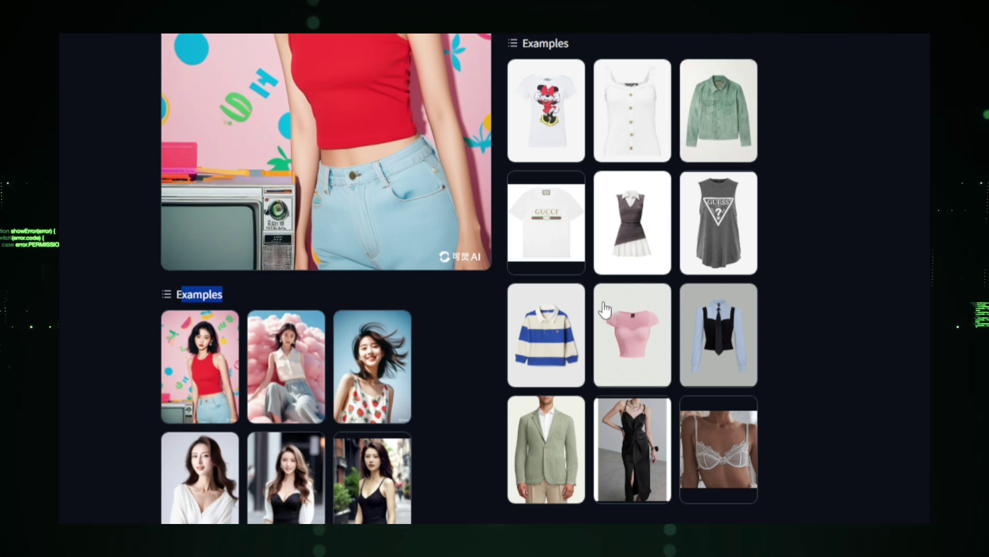
left_click(630, 228)
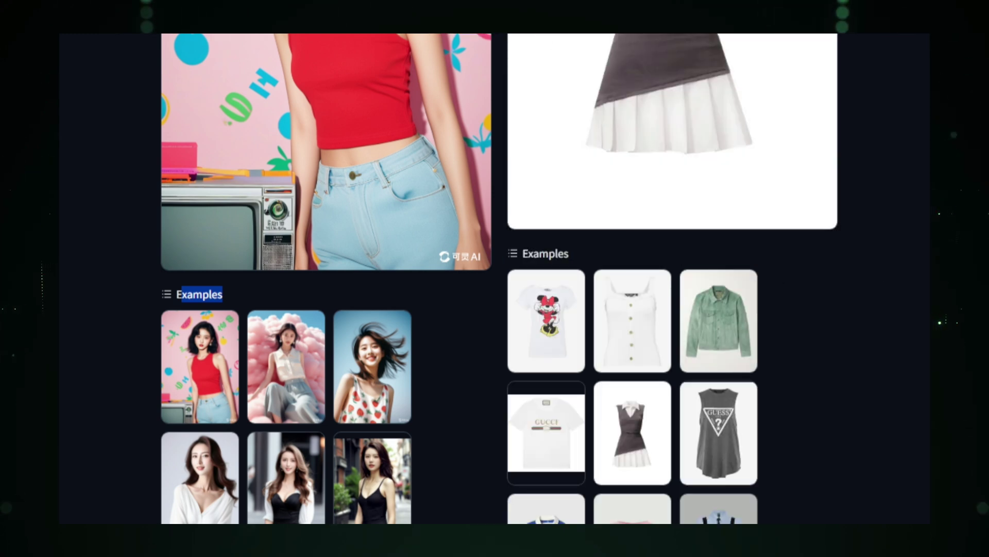
scroll(630, 232, "up", 5)
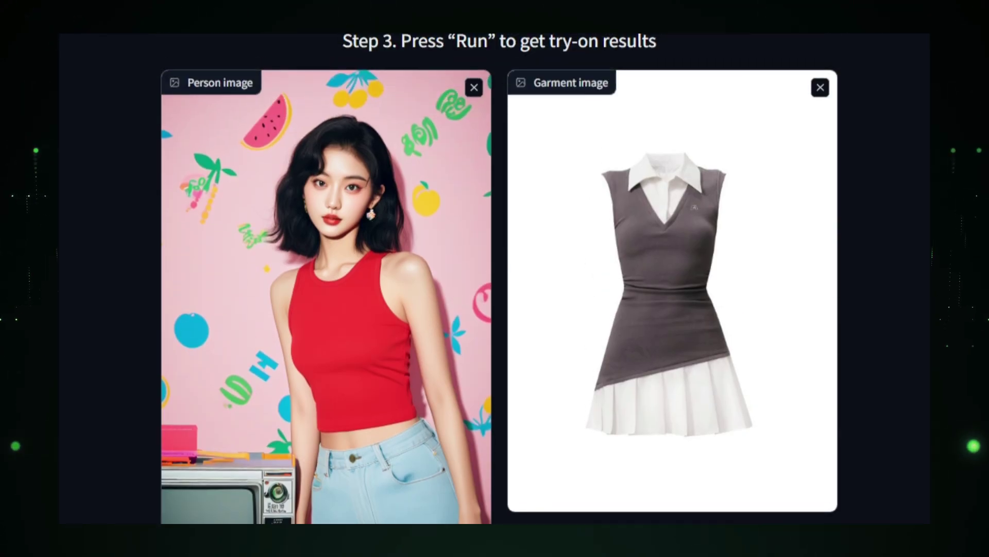
scroll(494, 279, "down", 10)
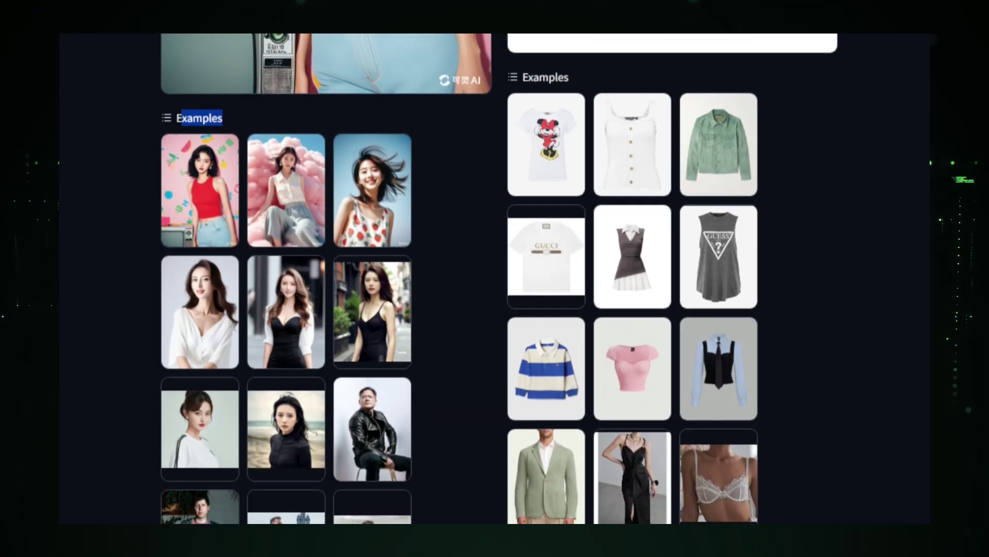
scroll(496, 279, "down", 3)
scroll(495, 279, "down", 3)
scroll(495, 278, "down", 3)
scroll(495, 309, "down", 4)
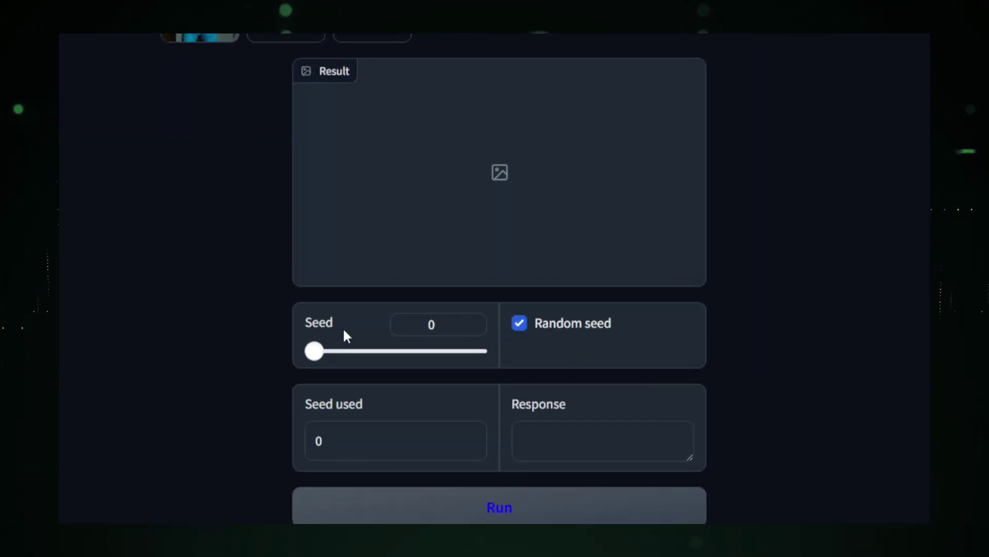
- Set the seed to 166175, toggle Random seed, and run the grey-dress try-on
left_click_drag(328, 350, 340, 353)
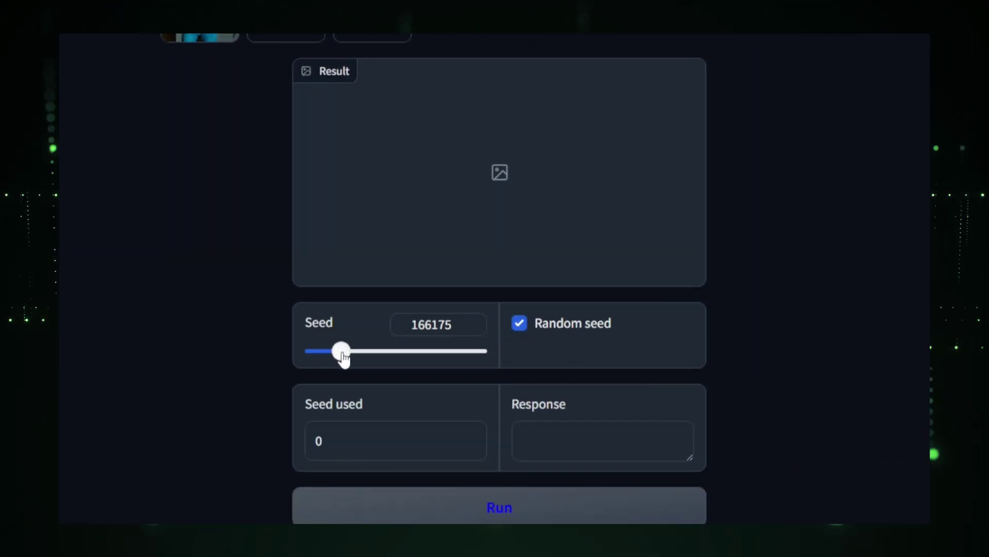
left_click(518, 324)
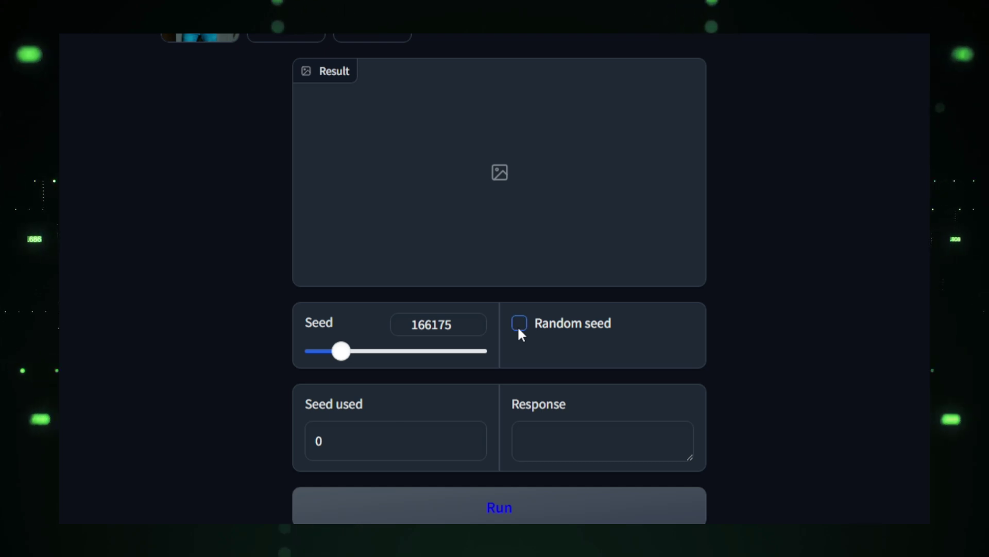
left_click(499, 509)
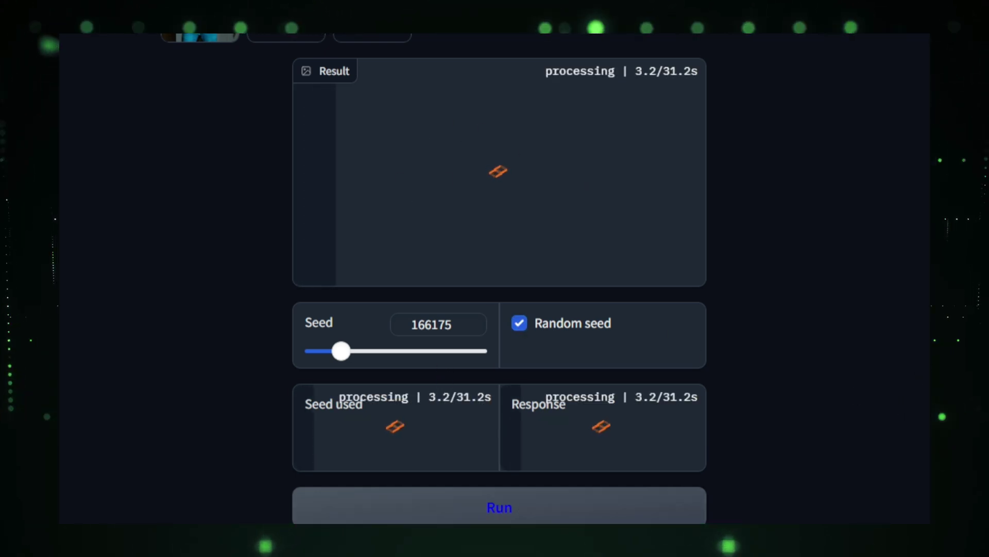
scroll(540, 183, "down", 4)
scroll(464, 232, "down", 2)
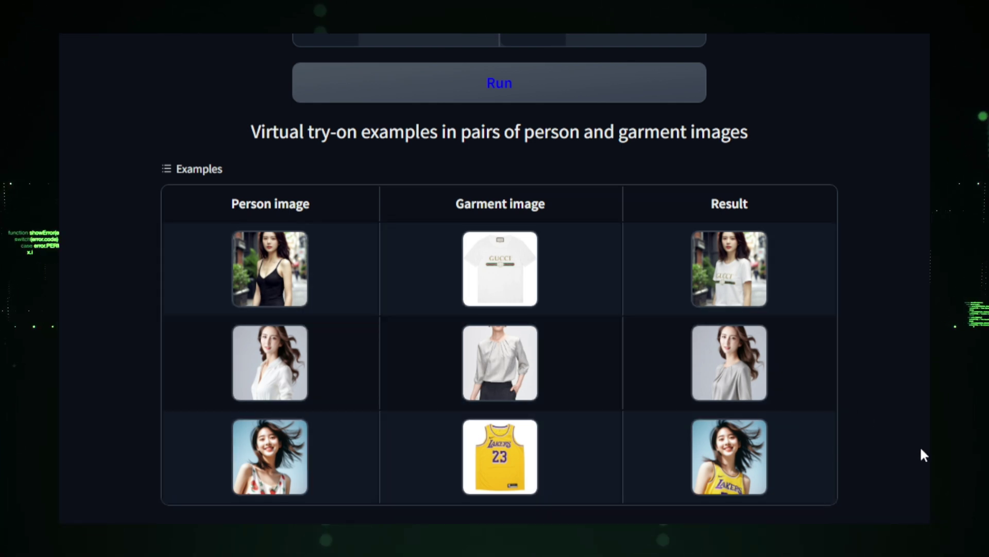
scroll(499, 278, "up", 4)
scroll(499, 278, "up", 2)
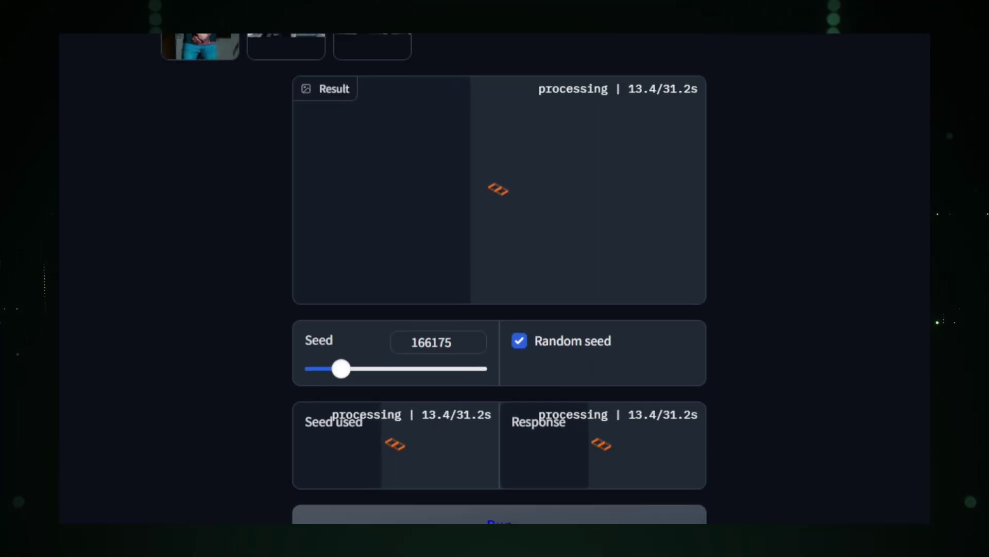
scroll(500, 278, "down", 1)
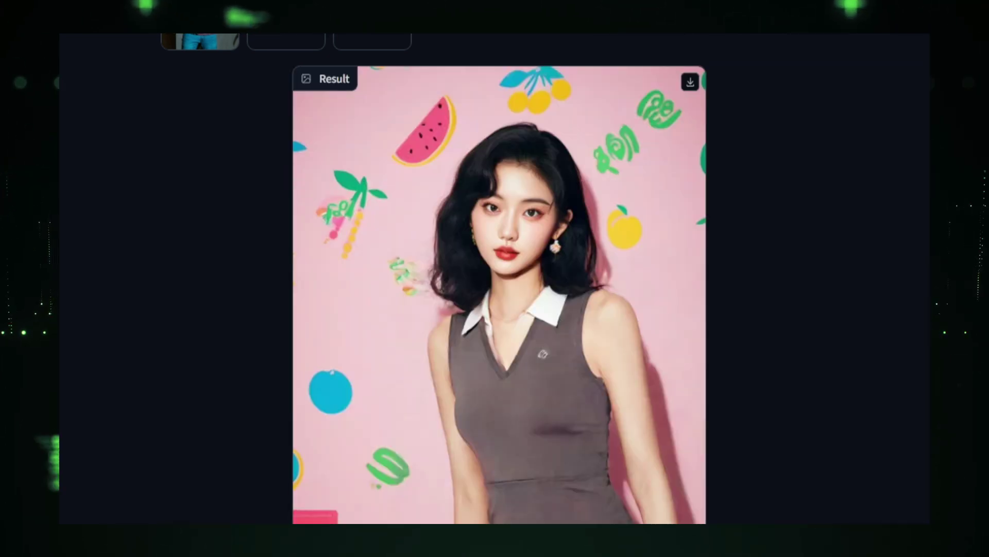
scroll(499, 279, "down", 3)
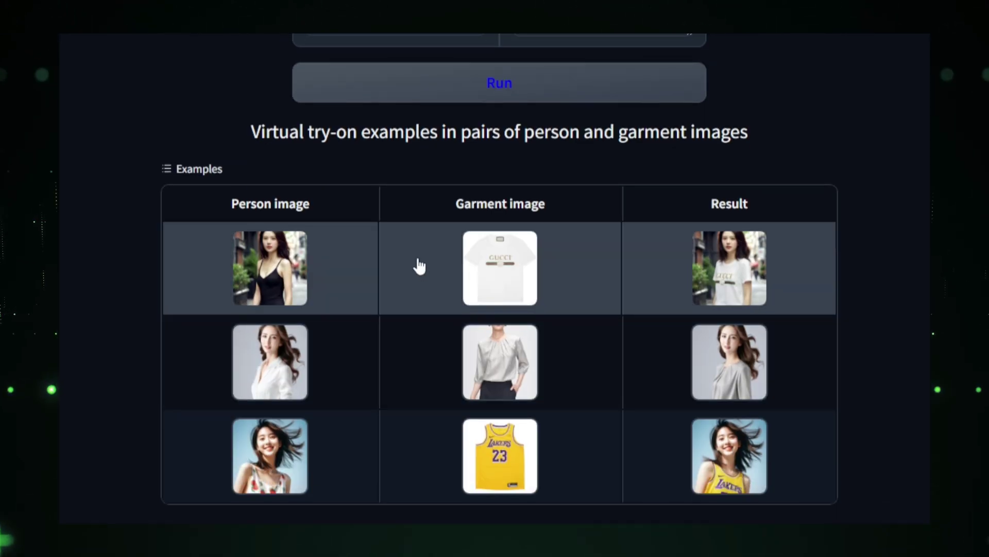
scroll(418, 264, "down", 2)
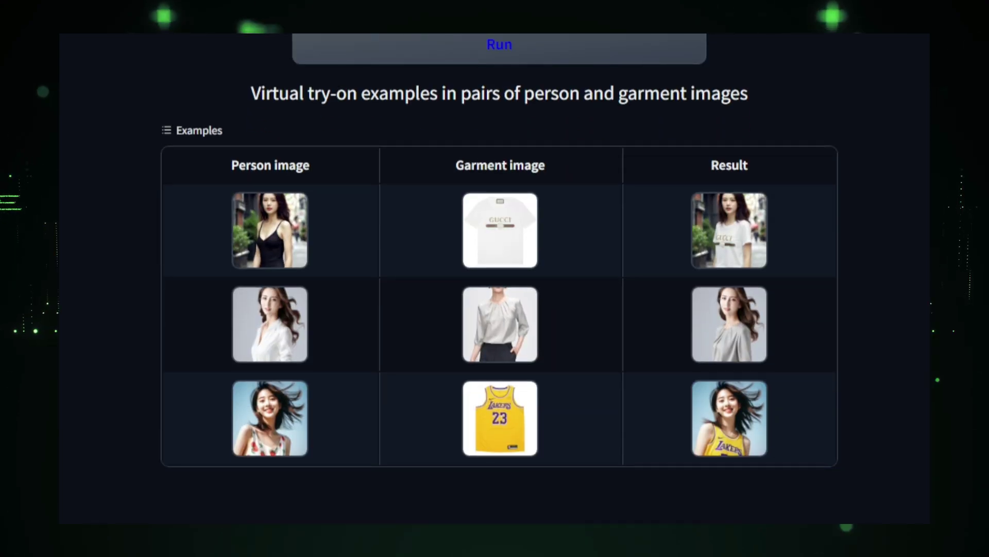
scroll(400, 413, "up", 2)
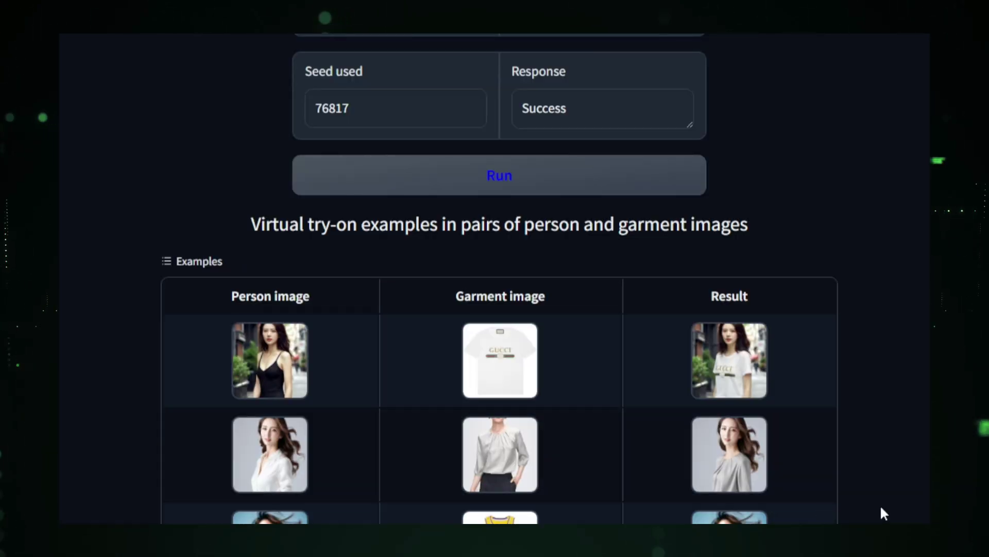
scroll(878, 513, "up", 1)
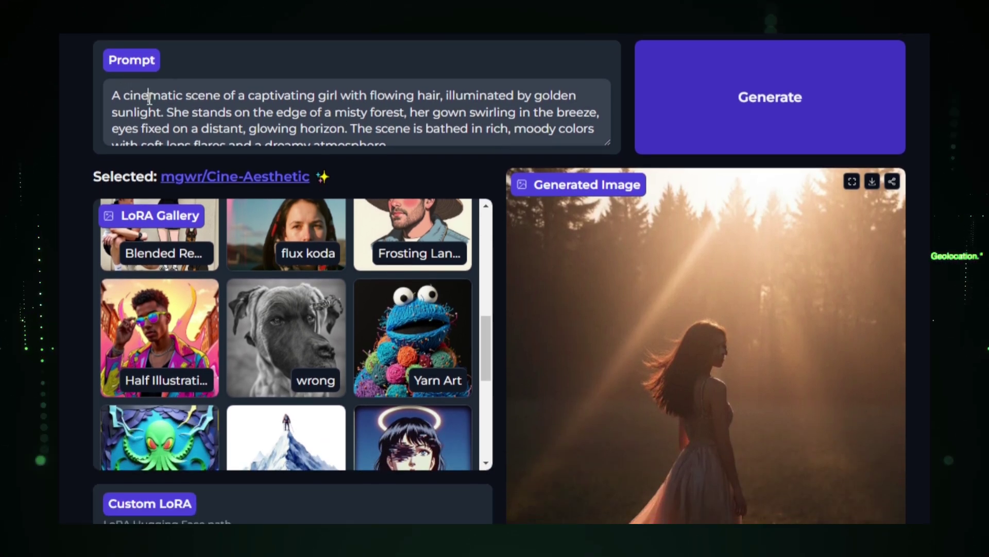
- With the frosting_lane_flux LoRA selected, widen the output to 1024 and generate the forest-girl image
left_click_drag(114, 94, 414, 141)
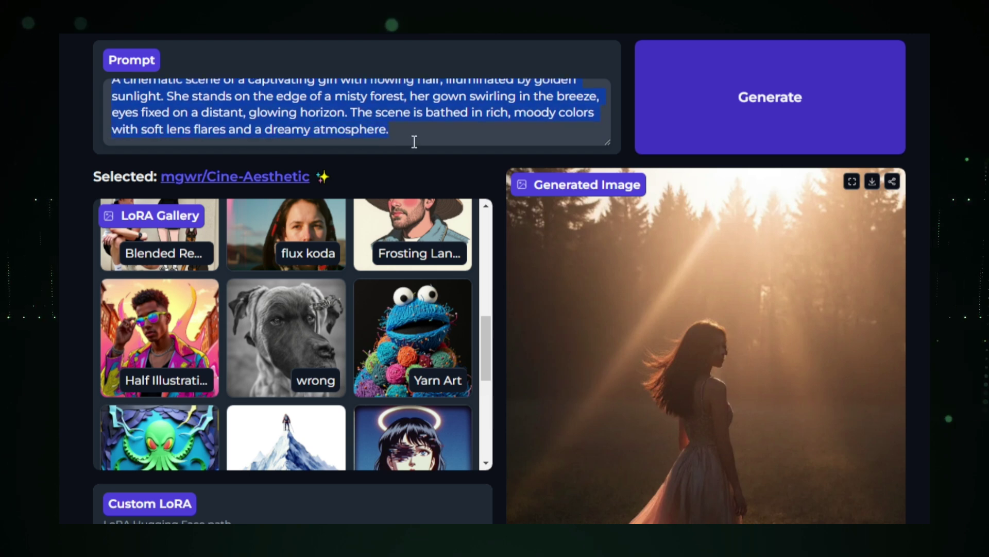
left_click_drag(88, 184, 148, 184)
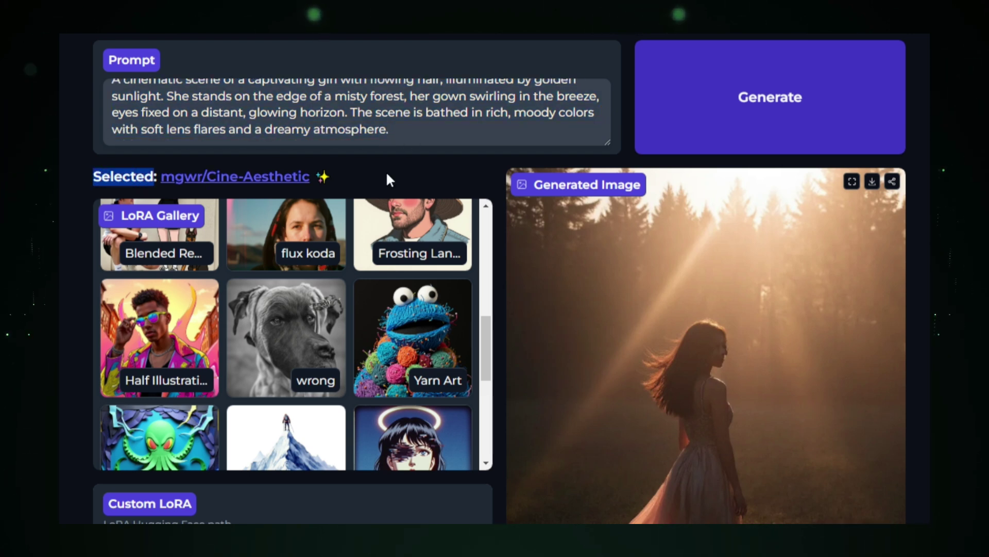
mouse_move(484, 358)
left_mouse_down()
mouse_move(481, 248)
mouse_move(495, 329)
mouse_move(482, 419)
mouse_move(469, 282)
mouse_move(474, 249)
mouse_move(489, 304)
mouse_move(481, 338)
mouse_move(481, 312)
mouse_move(489, 422)
left_mouse_up()
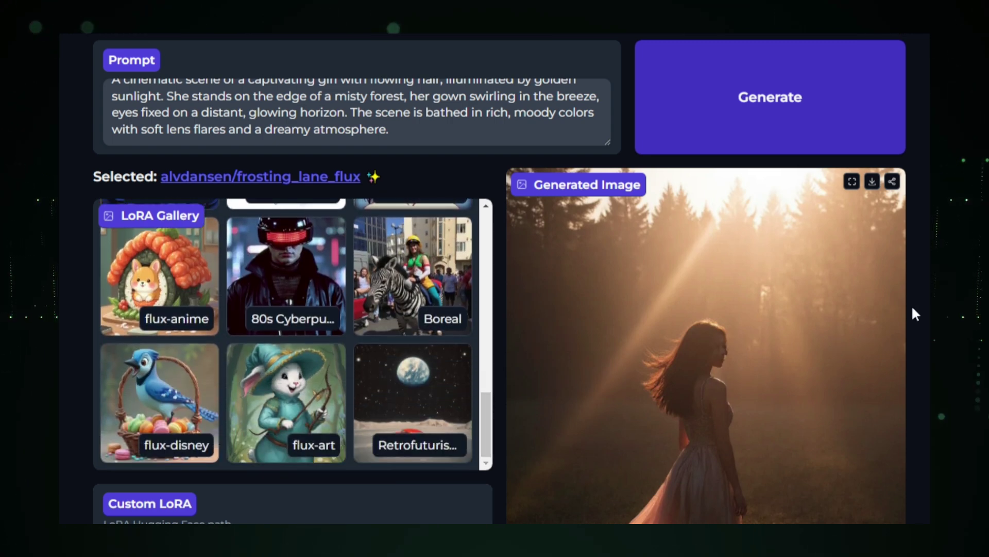
scroll(915, 313, "down", 3)
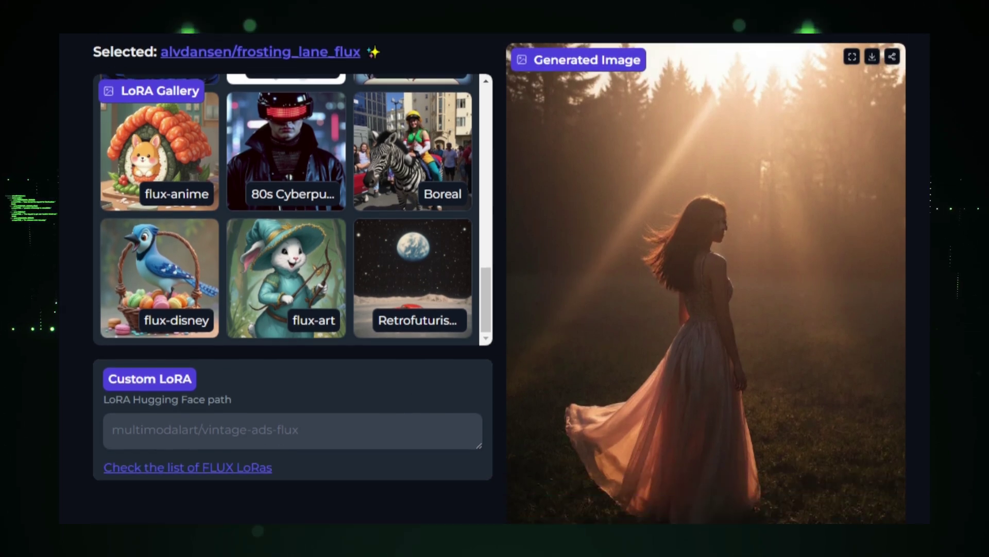
scroll(495, 278, "down", 2)
scroll(801, 254, "down", 4)
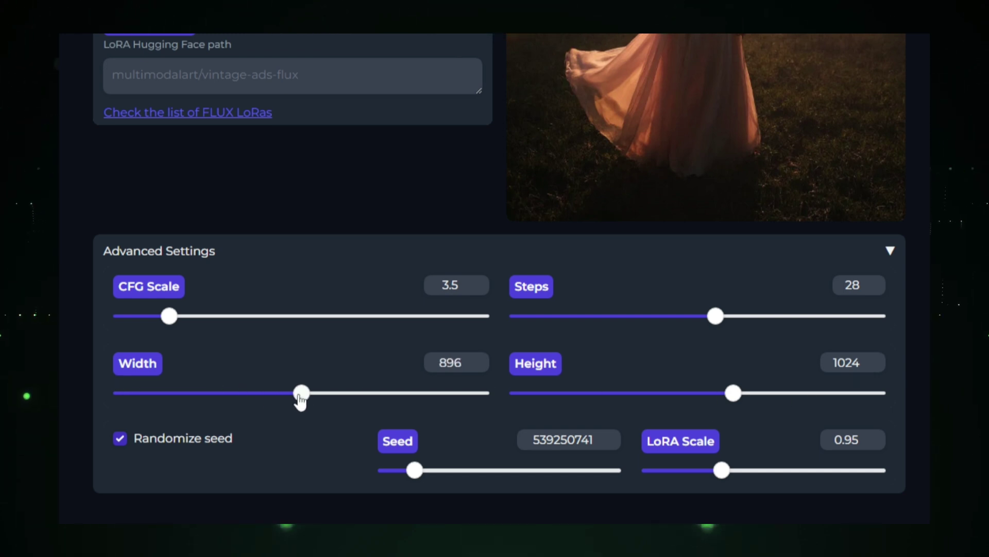
left_click_drag(301, 398, 335, 401)
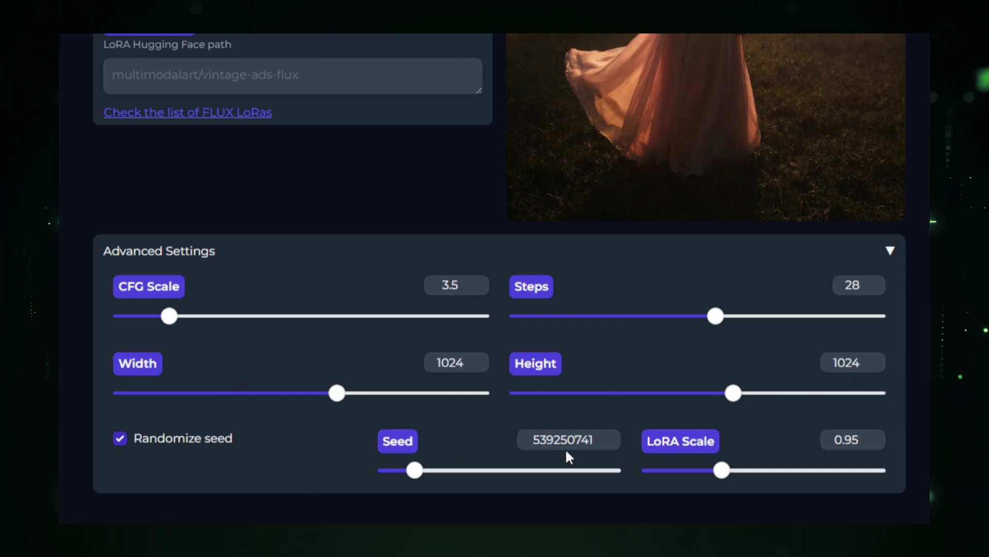
scroll(826, 448, "up", 4)
scroll(826, 447, "up", 2)
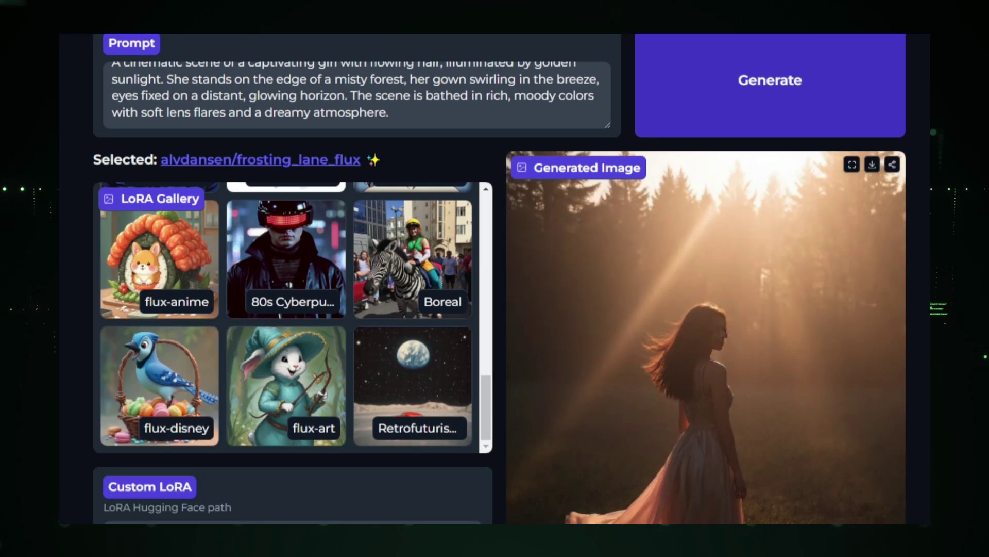
left_click(817, 126)
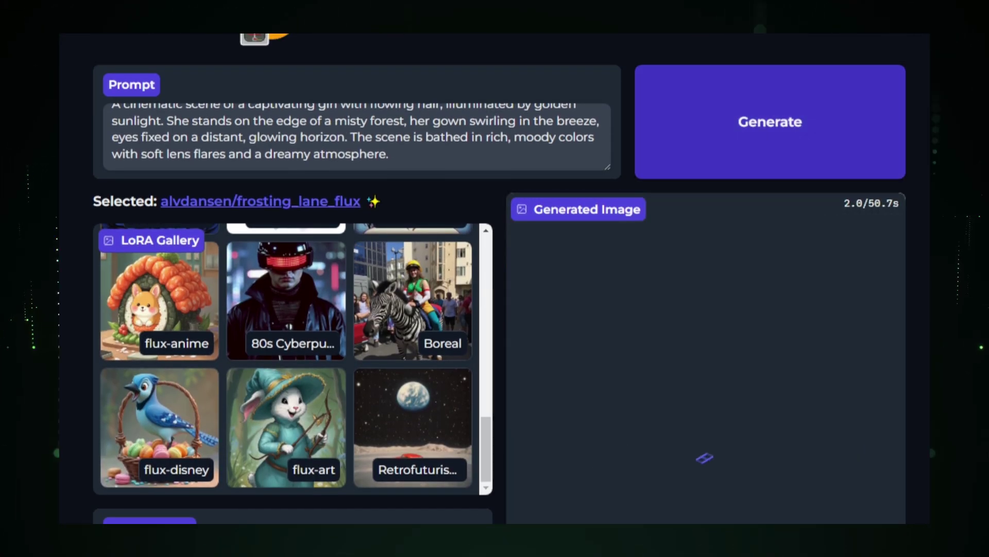
scroll(495, 310, "down", 3)
scroll(495, 310, "down", 1)
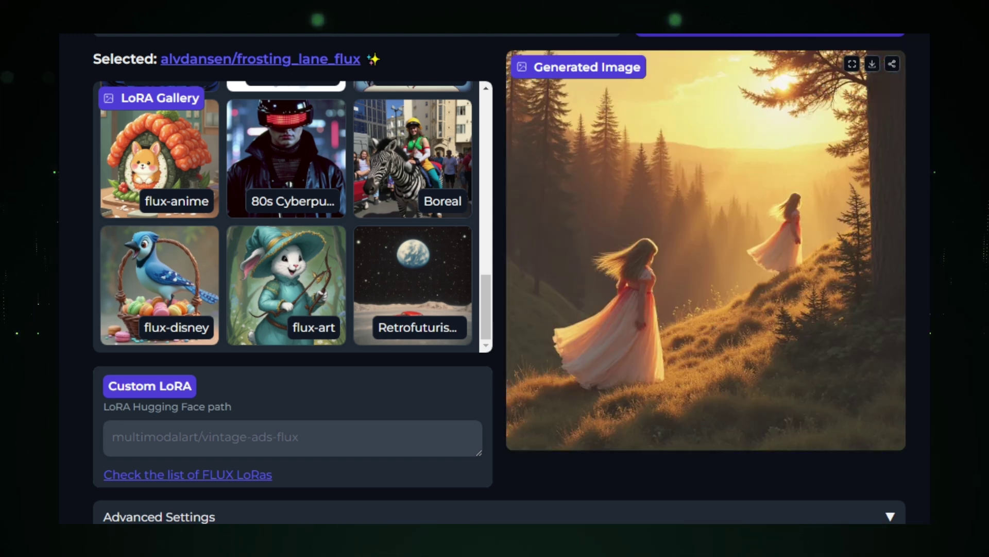
scroll(495, 294, "up", 1)
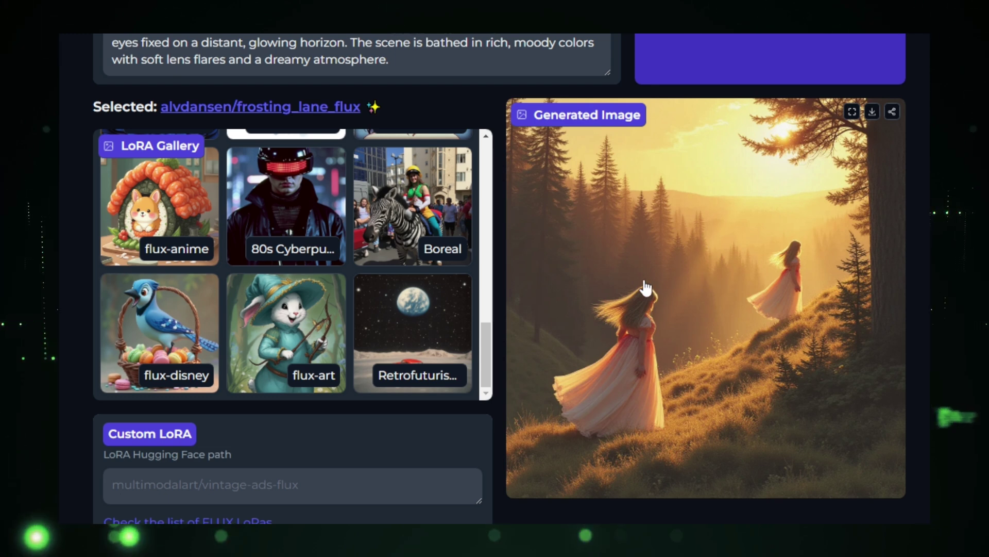
scroll(133, 251, "up", 1)
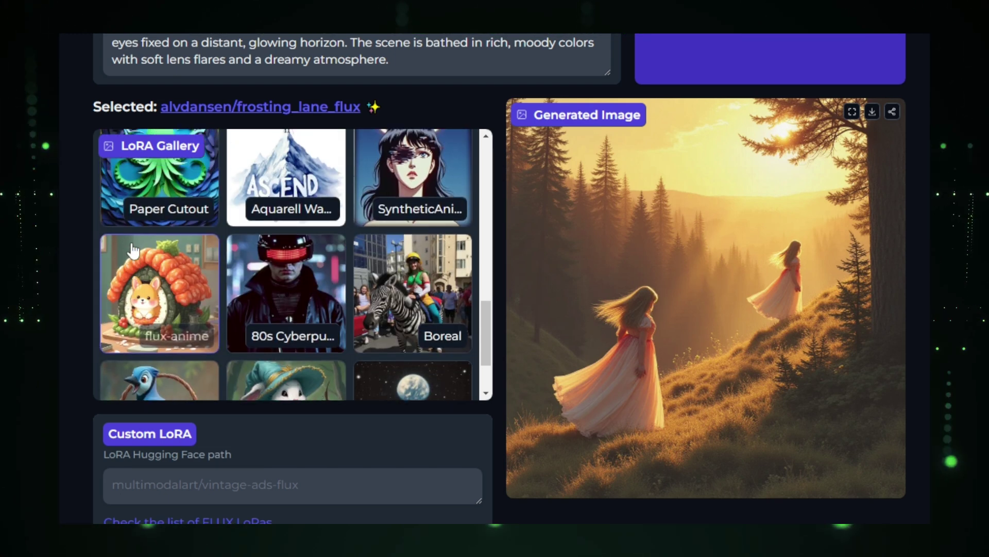
scroll(133, 251, "up", 2)
scroll(135, 247, "down", 2)
scroll(138, 263, "down", 1)
scroll(140, 275, "down", 1)
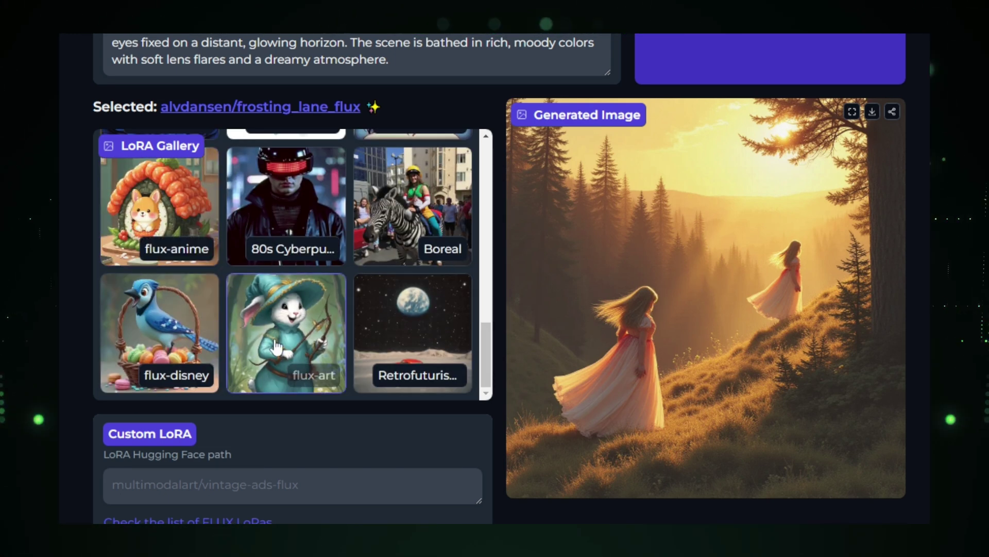
scroll(494, 278, "down", 4)
scroll(495, 278, "up", 2)
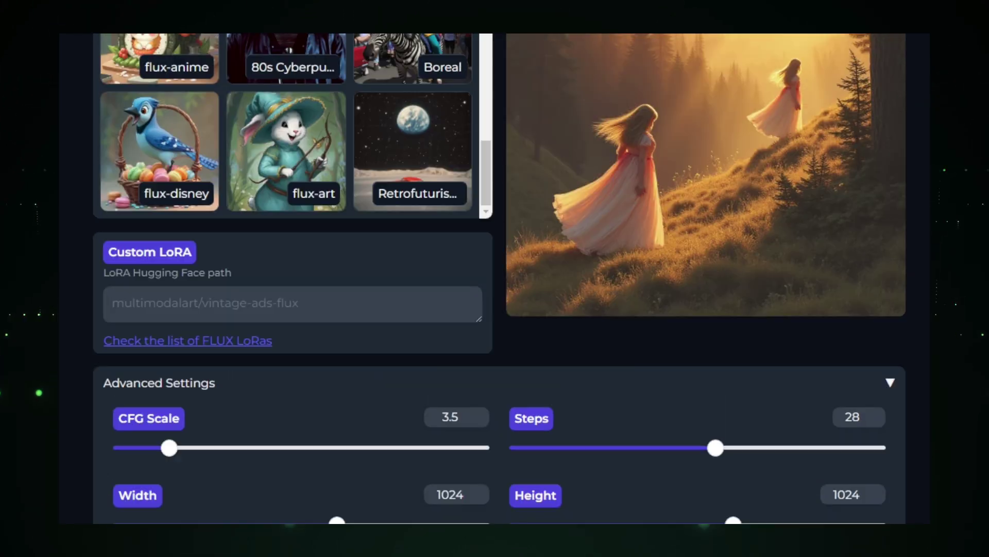
scroll(495, 279, "up", 3)
scroll(495, 278, "up", 1)
scroll(496, 278, "up", 1)
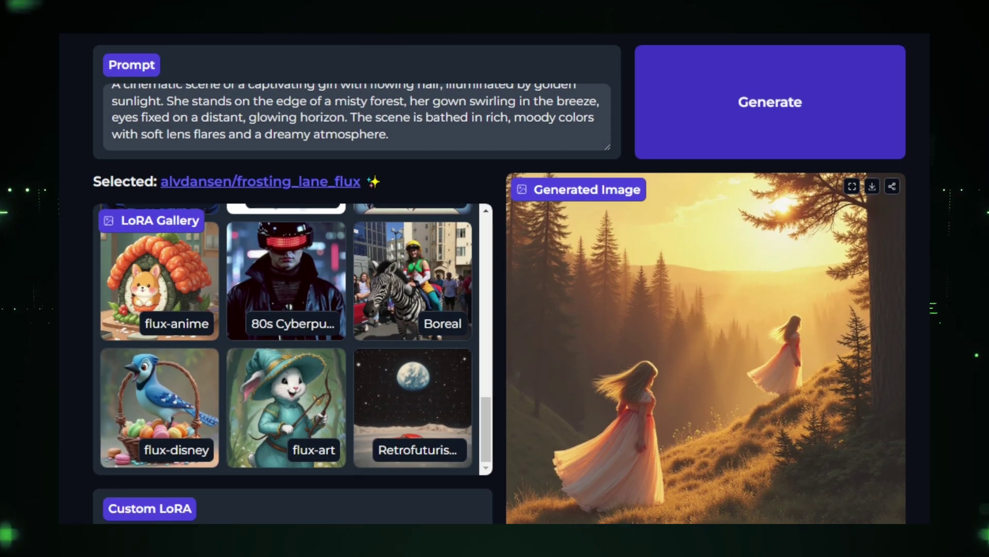
- Pick the flux-anime LoRA tile and generate the forest-girl image in that style
left_click(158, 280)
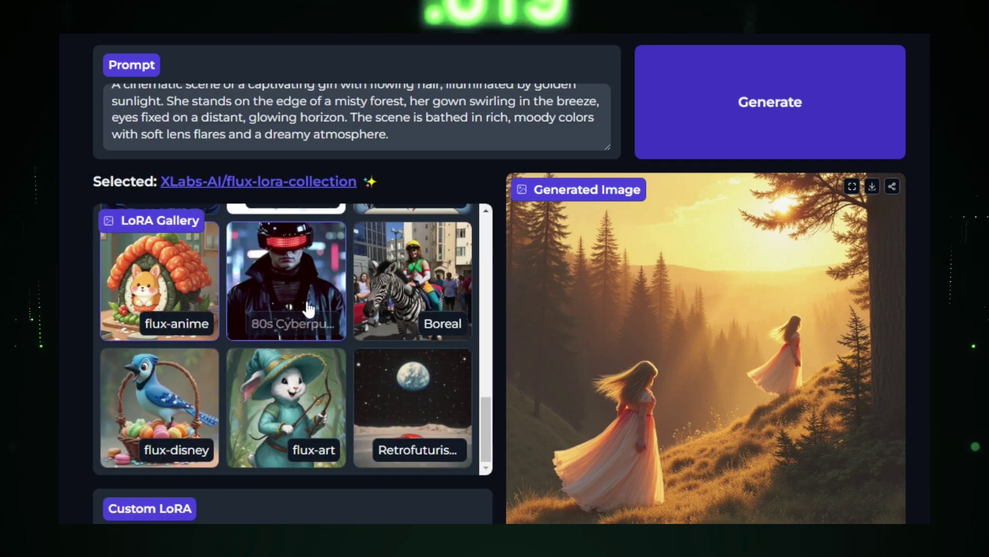
left_click(736, 114)
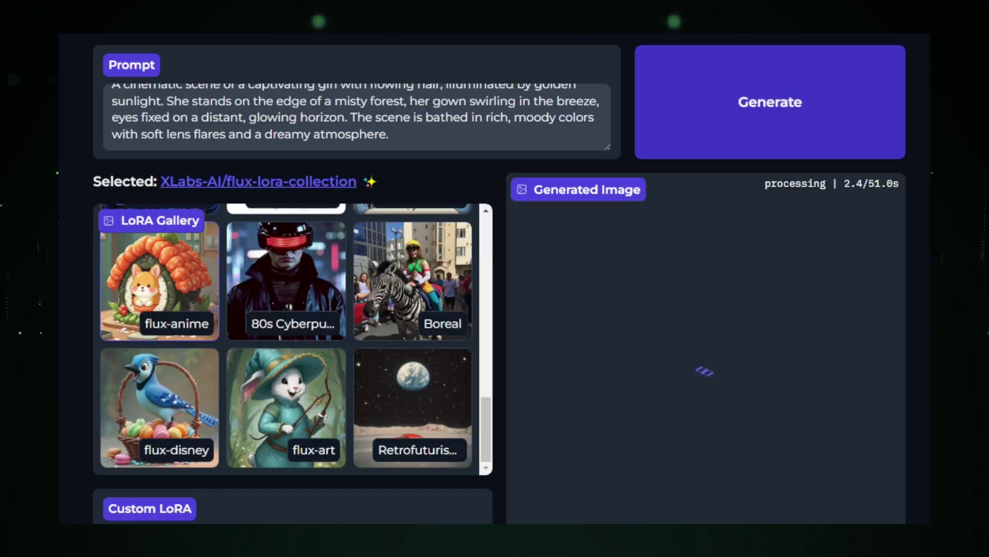
scroll(495, 309, "down", 2)
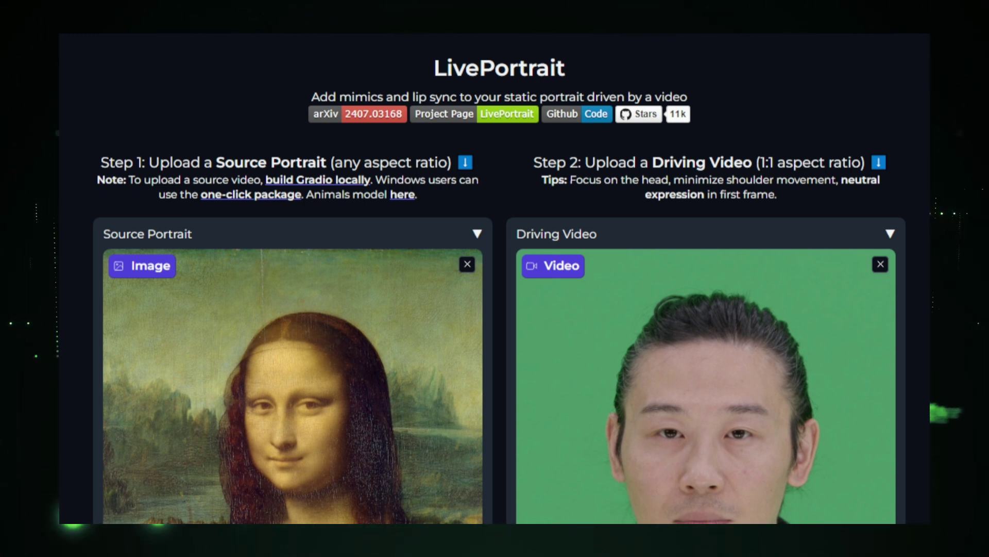
scroll(494, 309, "down", 2)
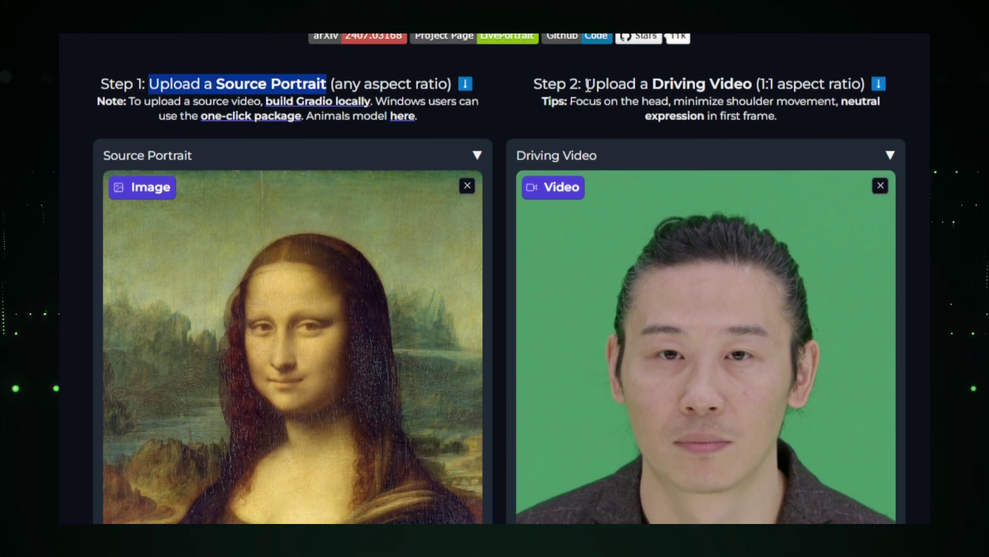
- Play and replay the man's driving video beside the Mona Lisa source portrait
left_click_drag(586, 84, 756, 84)
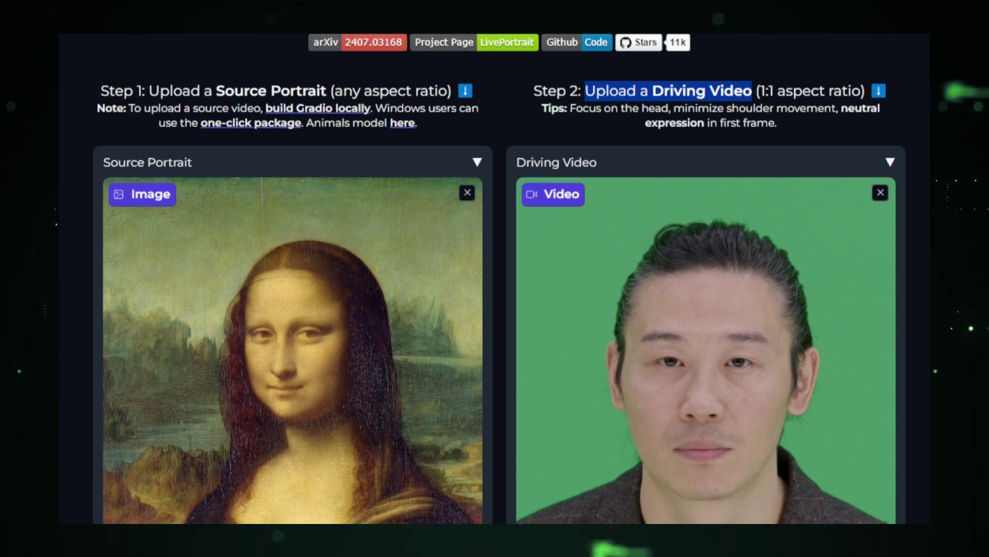
scroll(495, 309, "down", 4)
scroll(495, 309, "down", 1)
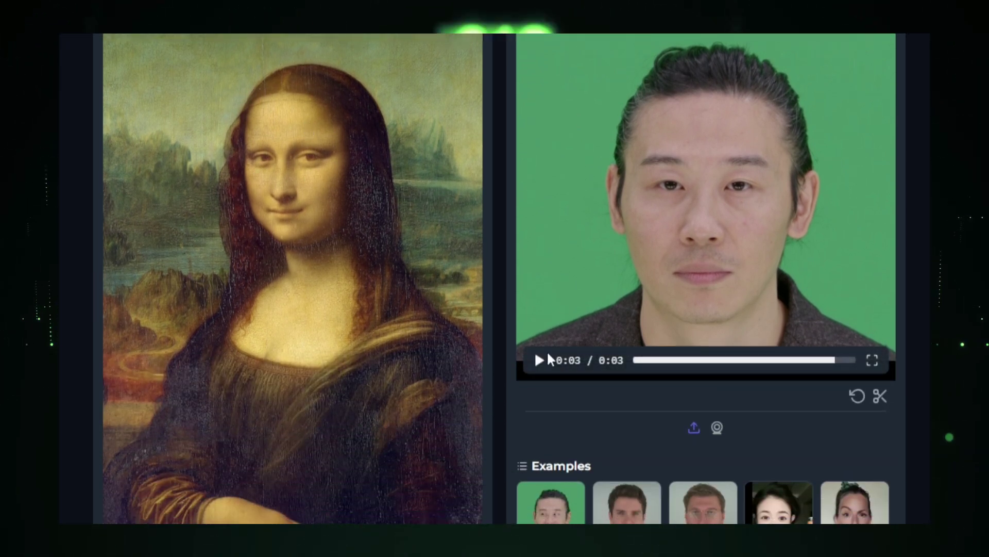
left_click(540, 360)
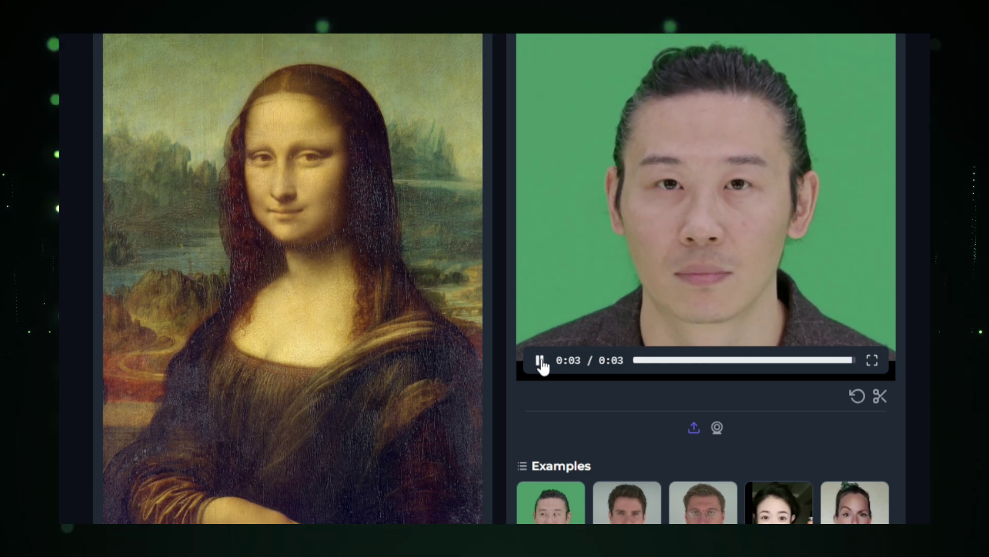
left_click(541, 361)
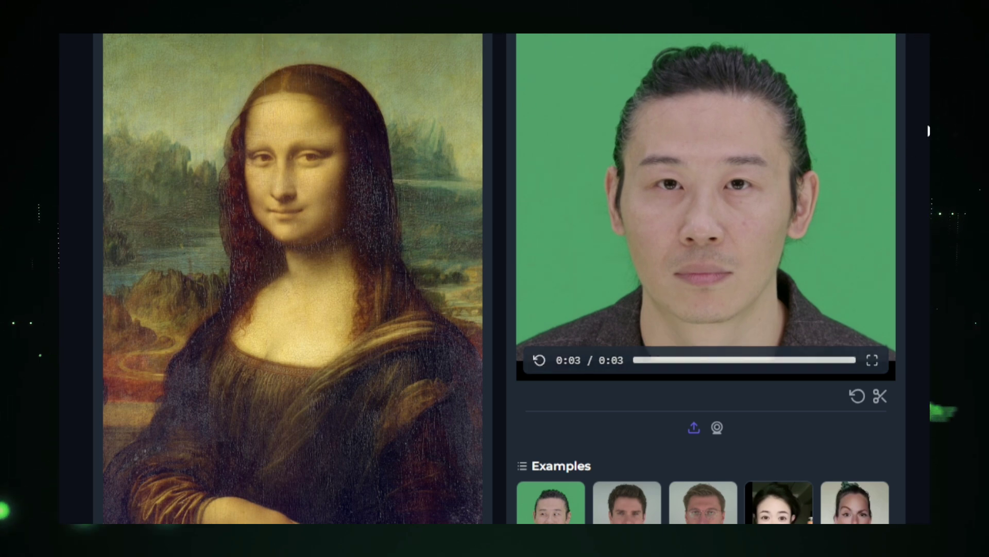
scroll(165, 322, "down", 1)
scroll(166, 321, "down", 3)
scroll(166, 322, "down", 2)
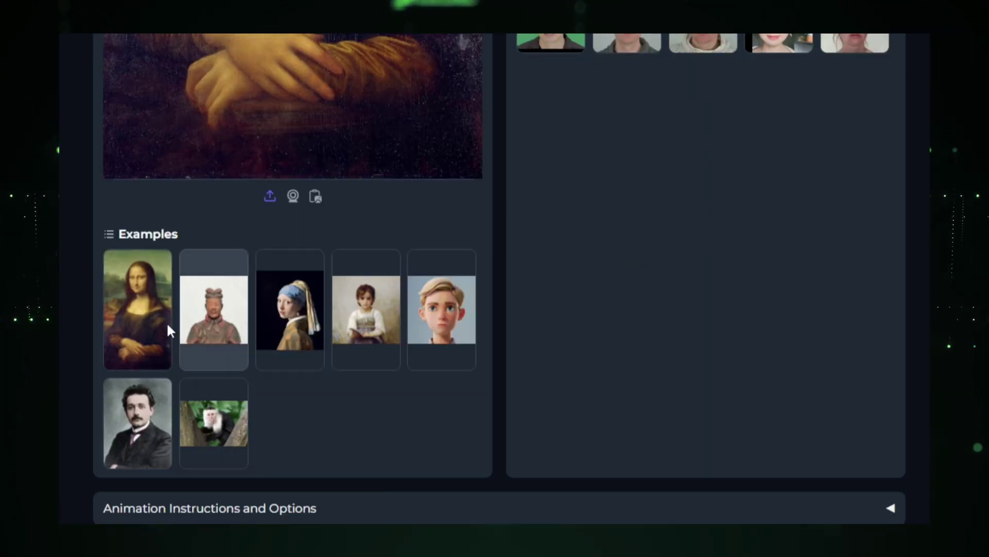
scroll(280, 331, "down", 3)
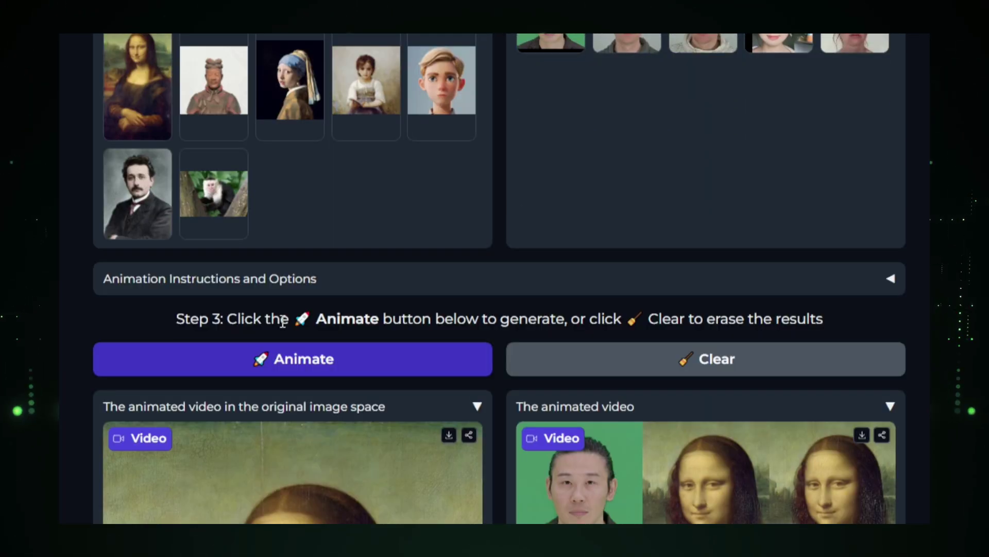
scroll(282, 322, "up", 3)
scroll(282, 232, "up", 1)
scroll(282, 202, "up", 1)
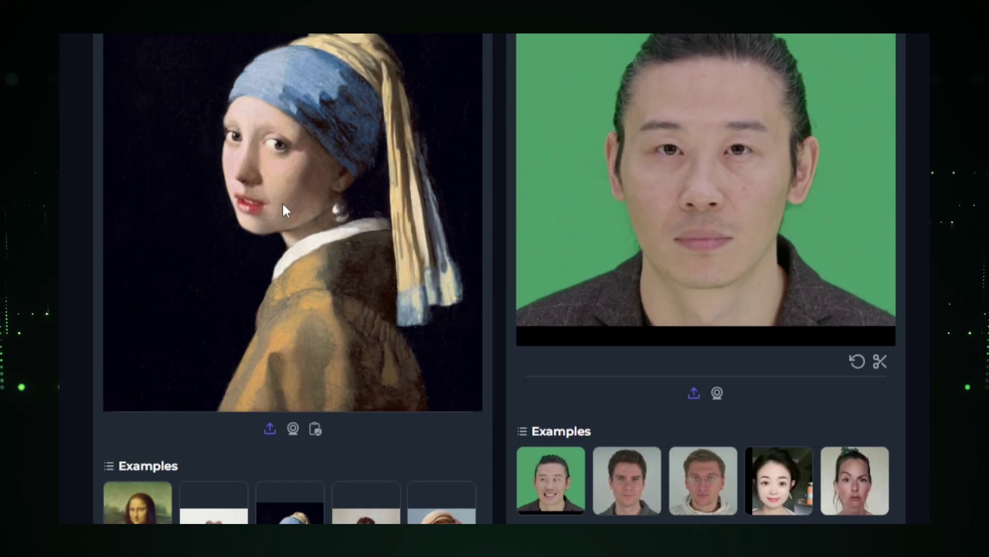
scroll(284, 202, "down", 1)
scroll(286, 207, "down", 1)
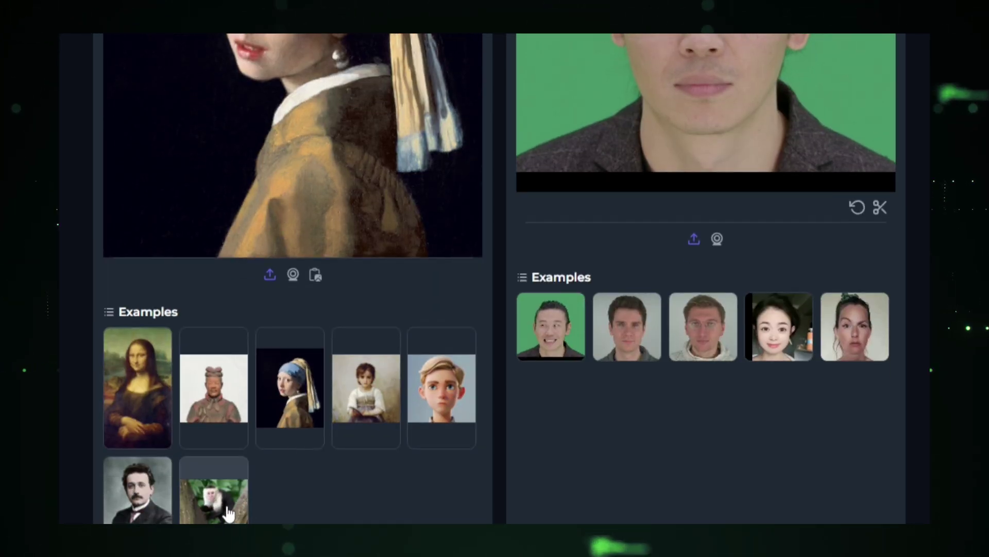
- Load the Mona Lisa as source and preview the second man's example driving clip
left_click(134, 389)
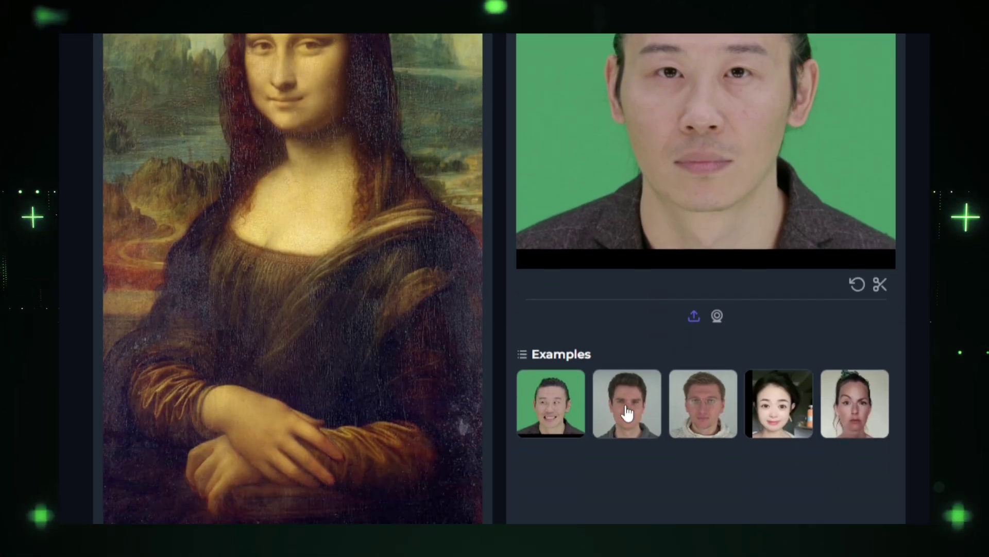
left_click(626, 408)
scroll(655, 286, "up", 1)
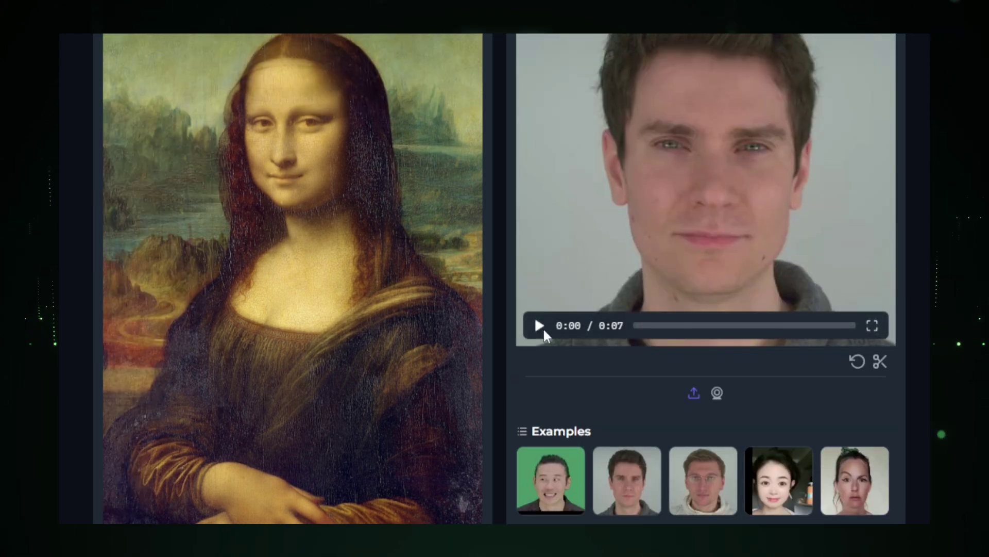
left_click(539, 326)
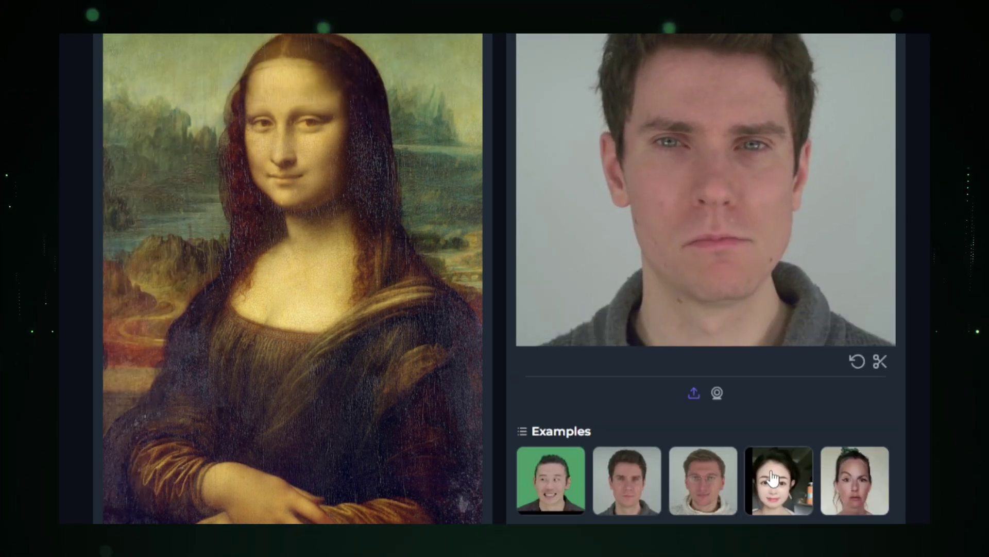
- Preview the woman's example clip, then switch the driving video to the green-screen man
left_click(539, 325)
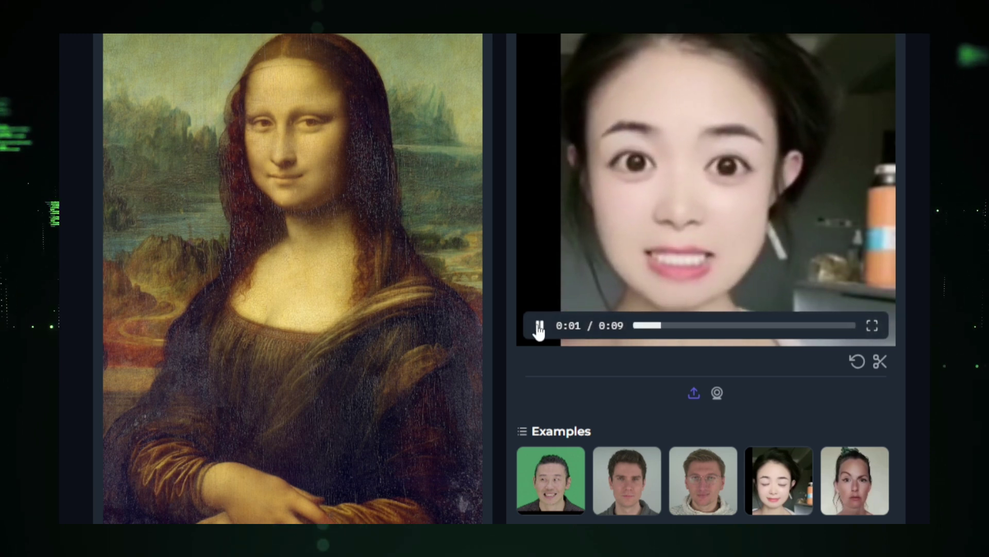
left_click(540, 327)
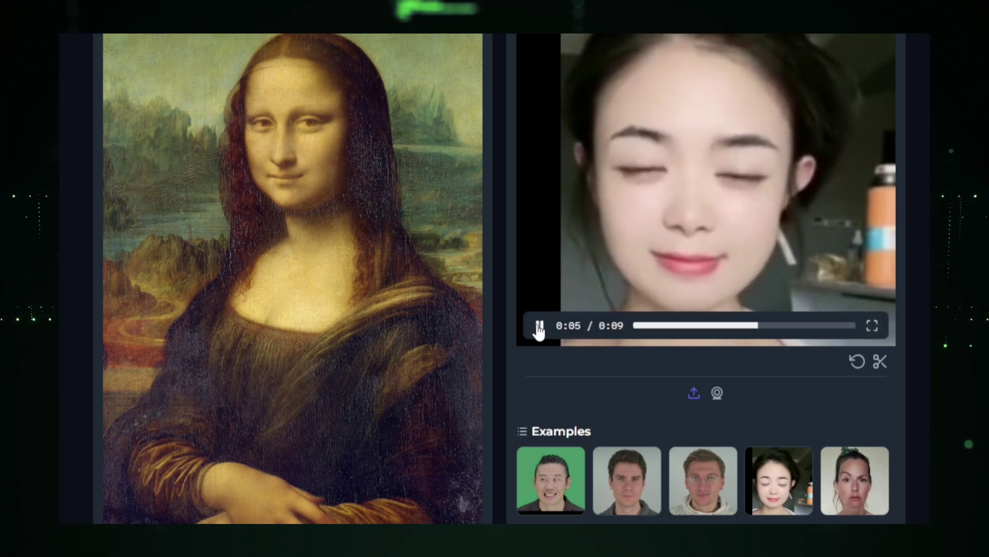
left_click(540, 327)
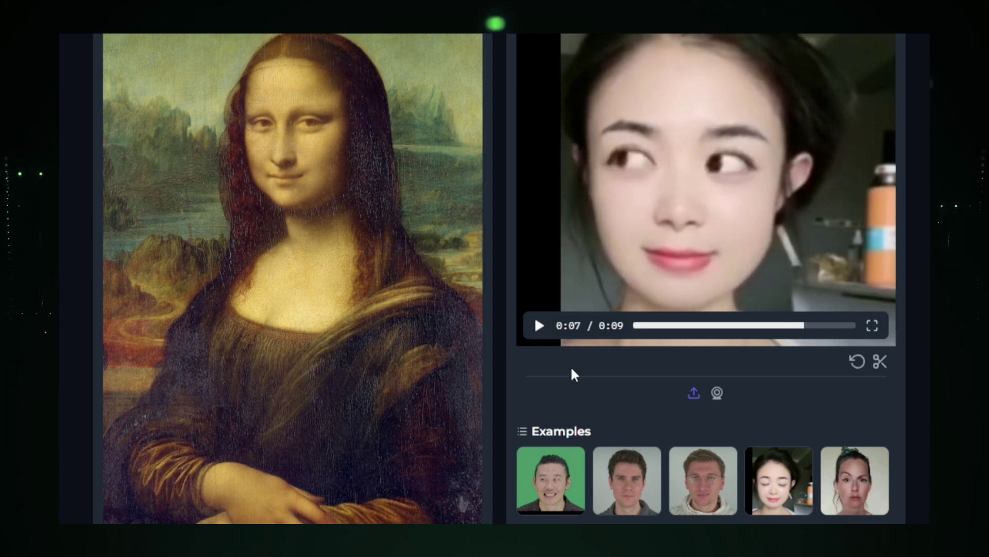
left_click(550, 479)
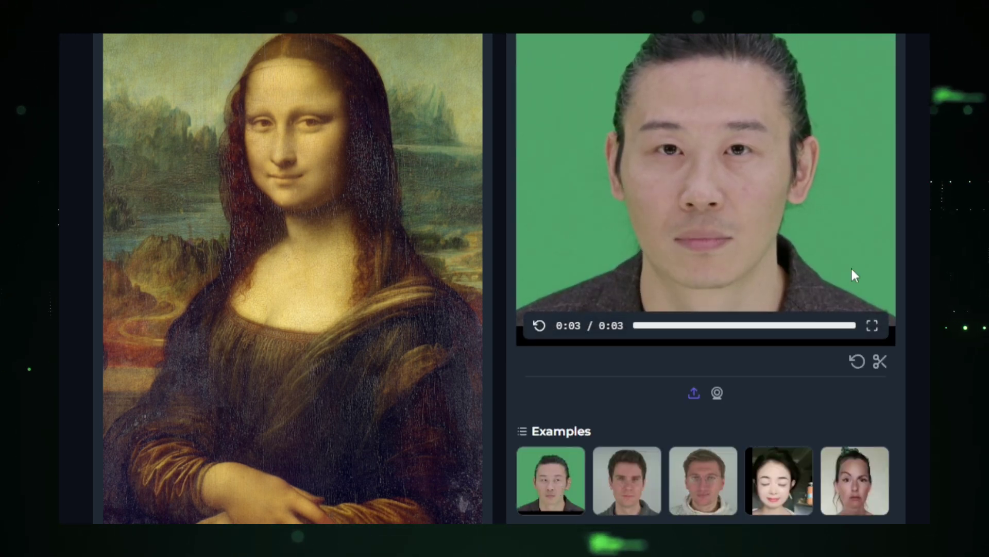
scroll(854, 275, "down", 10)
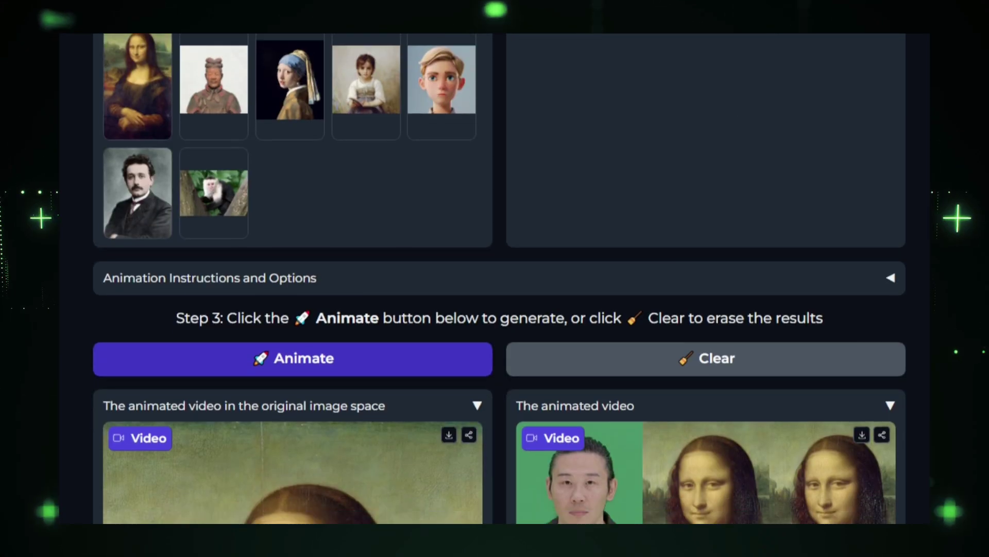
scroll(904, 228, "down", 3)
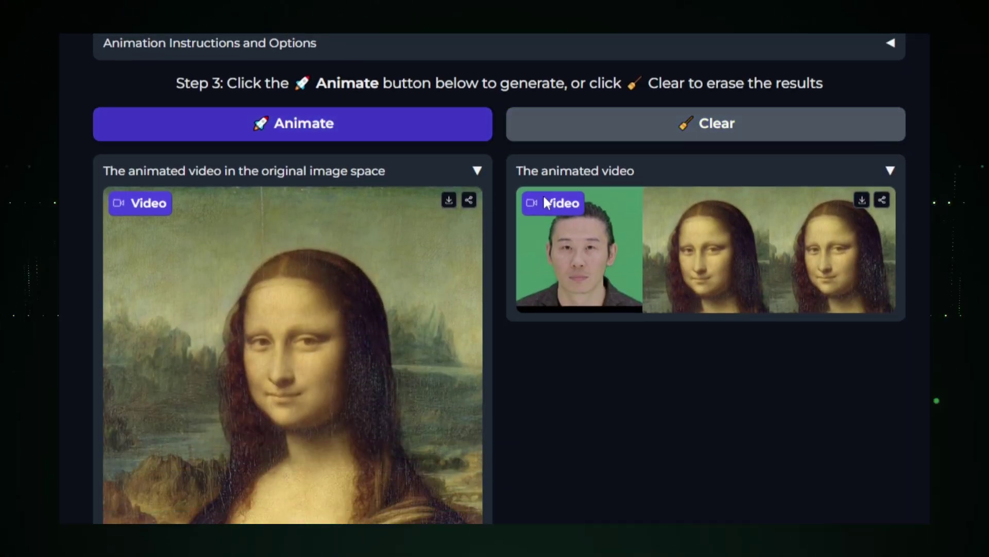
scroll(680, 309, "down", 1)
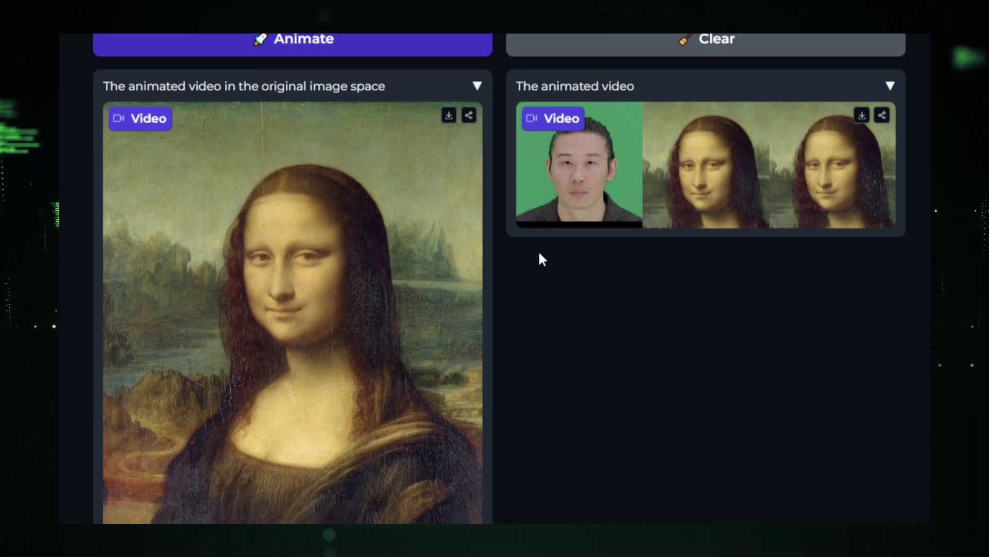
mouse_move(580, 256)
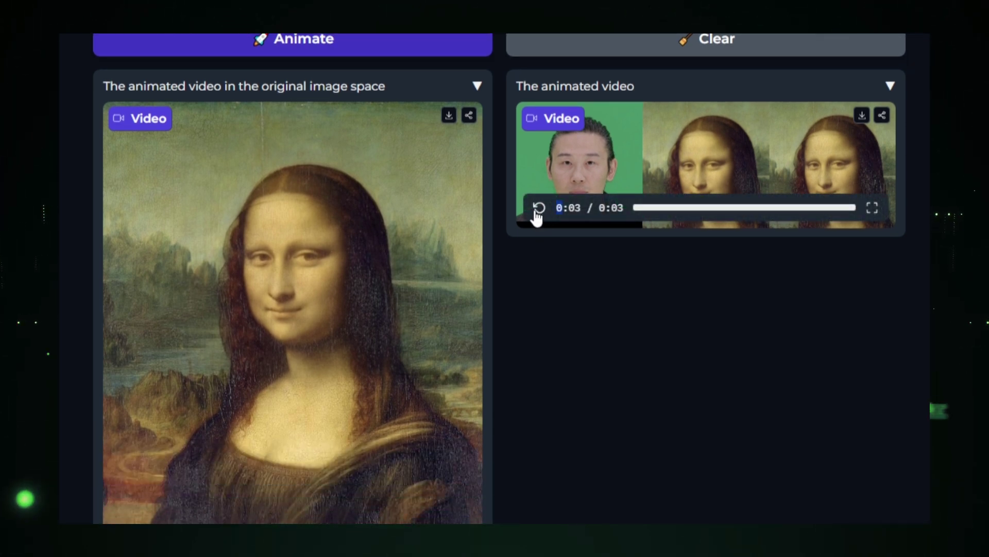
- Replay the Mona Lisa animation driven by the green-screen man twice
left_click(540, 208)
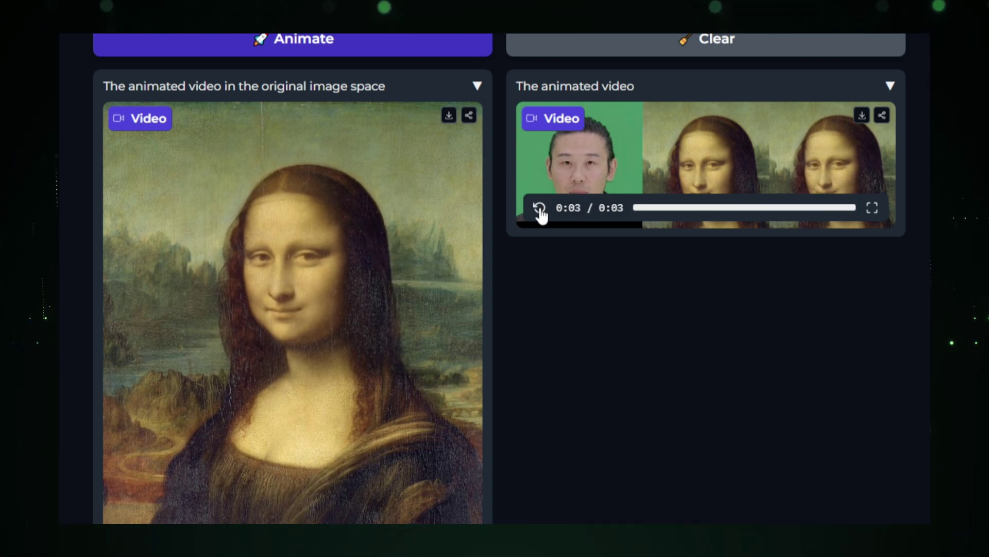
left_click(540, 209)
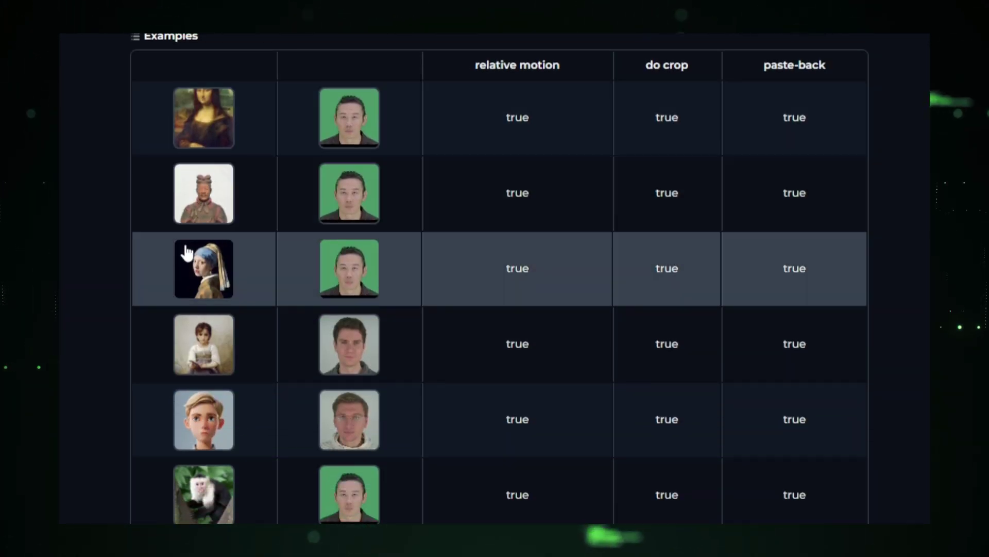
- Load the Girl with a Pearl Earring portrait with the green-screen man's driving video
double_click(450, 274)
scroll(450, 274, "down", 3)
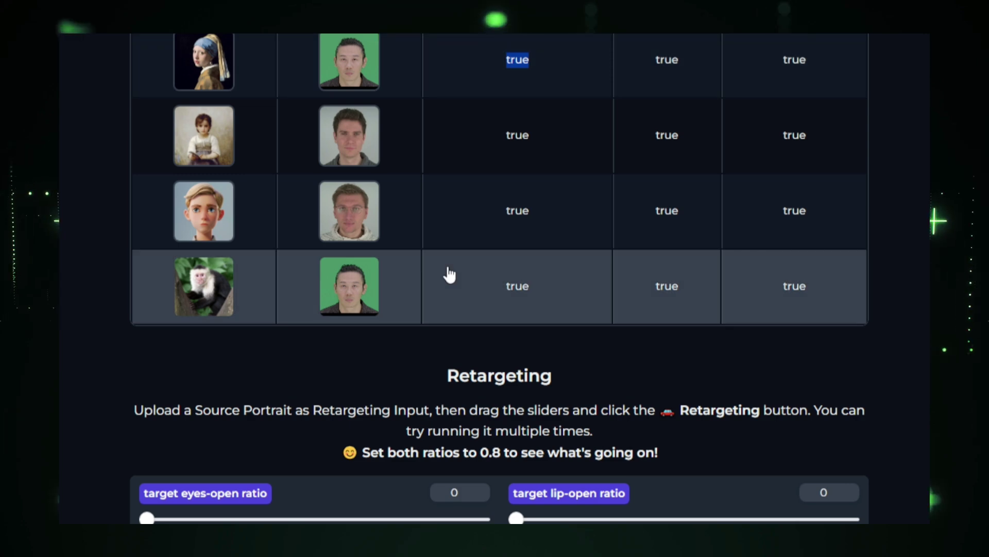
scroll(496, 309, "down", 2)
scroll(495, 309, "down", 3)
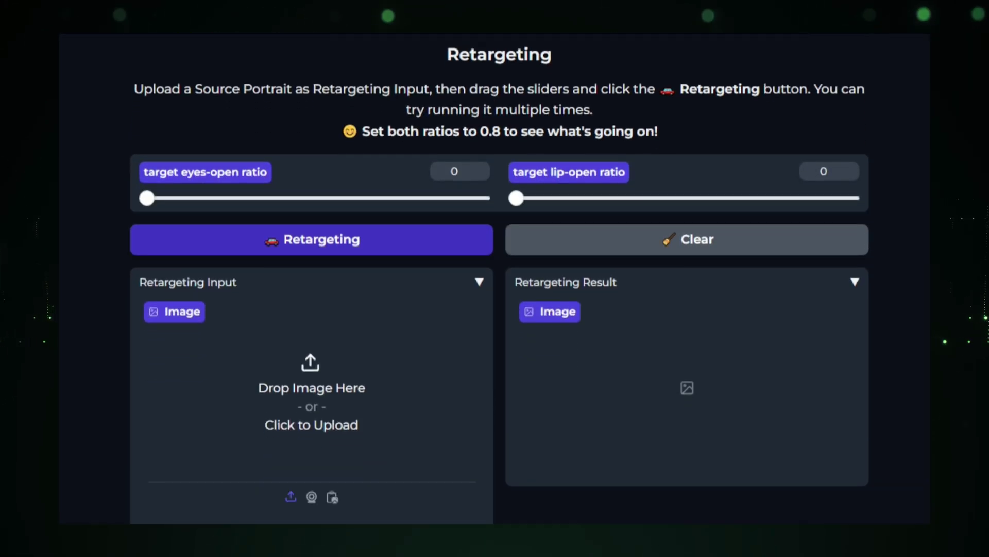
scroll(494, 310, "down", 3)
scroll(494, 309, "down", 2)
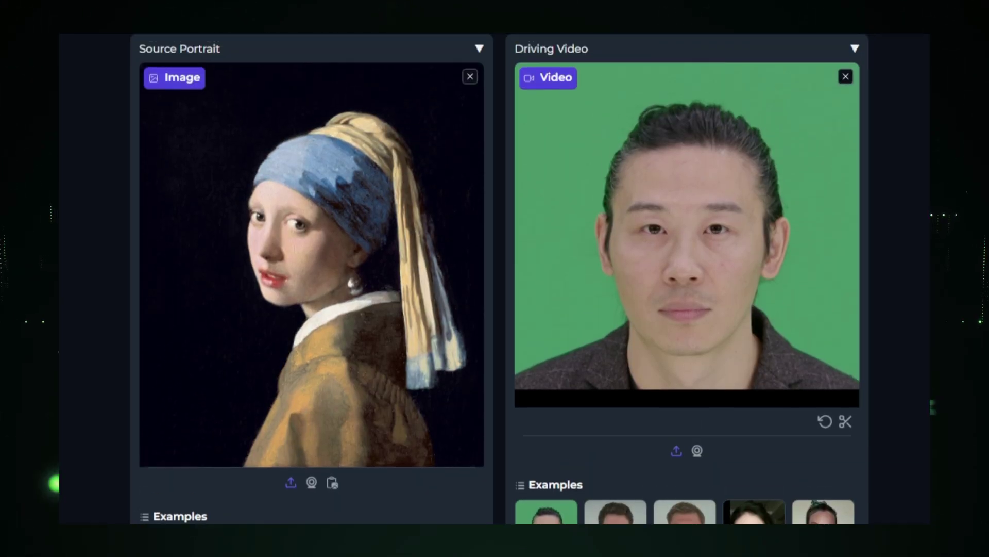
scroll(875, 171, "down", 4)
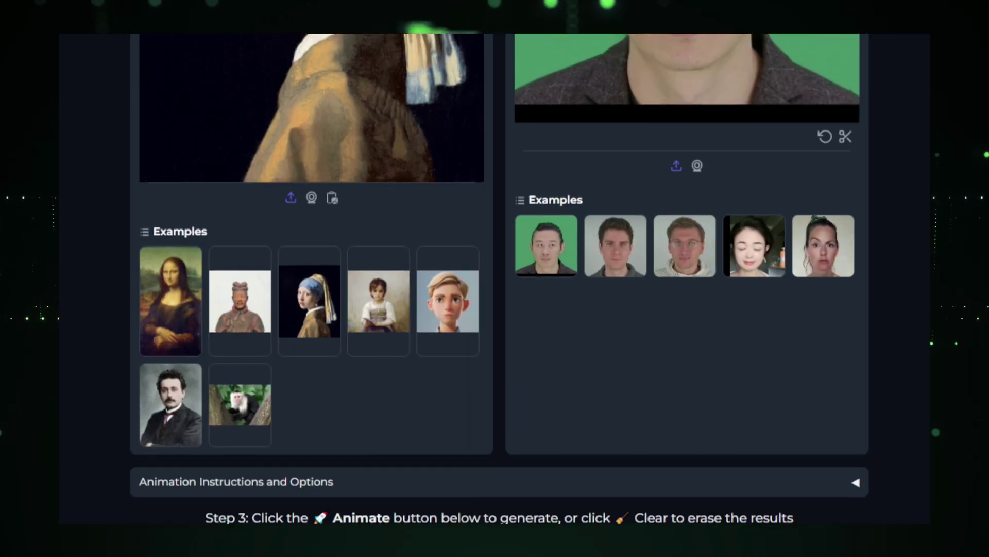
scroll(508, 371, "down", 2)
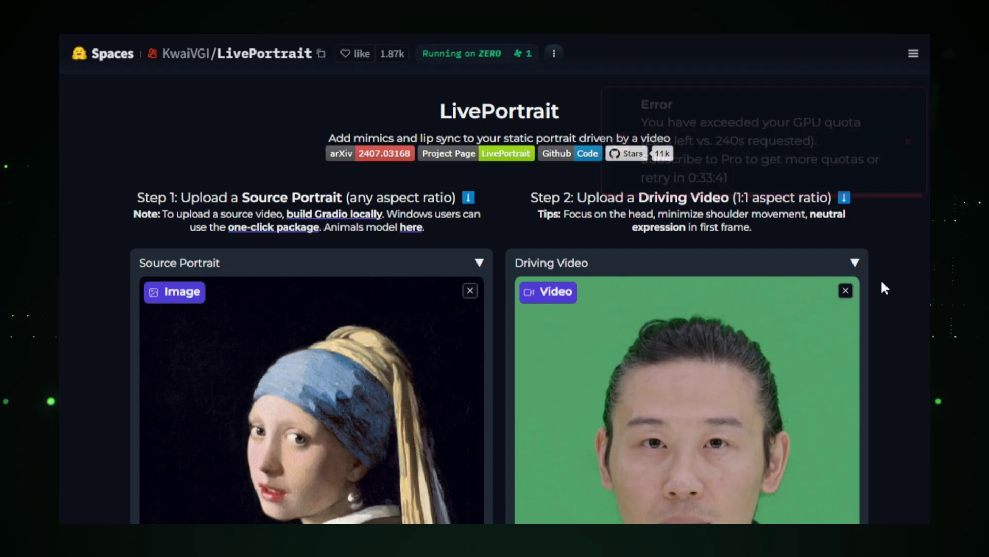
- Close the GPU quota error toast from the failed Pearl Earring animation
left_click(909, 148)
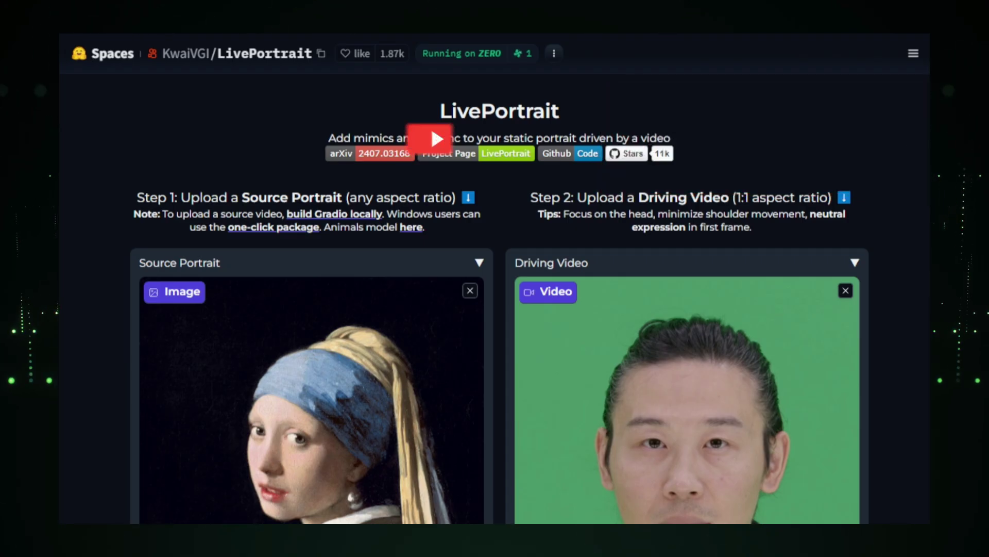
scroll(495, 309, "down", 3)
scroll(495, 310, "down", 3)
scroll(495, 310, "down", 3)
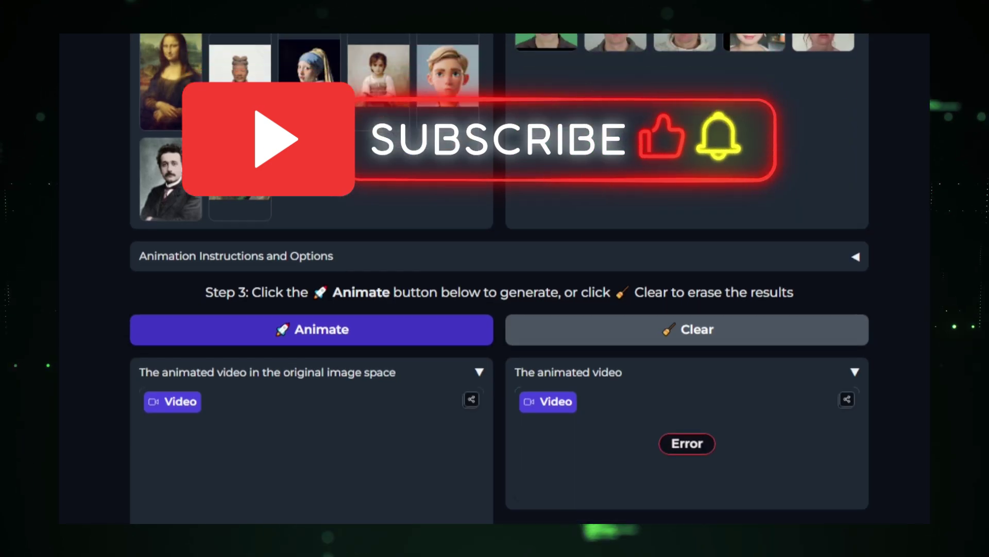
scroll(495, 309, "down", 3)
scroll(494, 309, "down", 5)
scroll(495, 309, "down", 3)
scroll(494, 310, "down", 3)
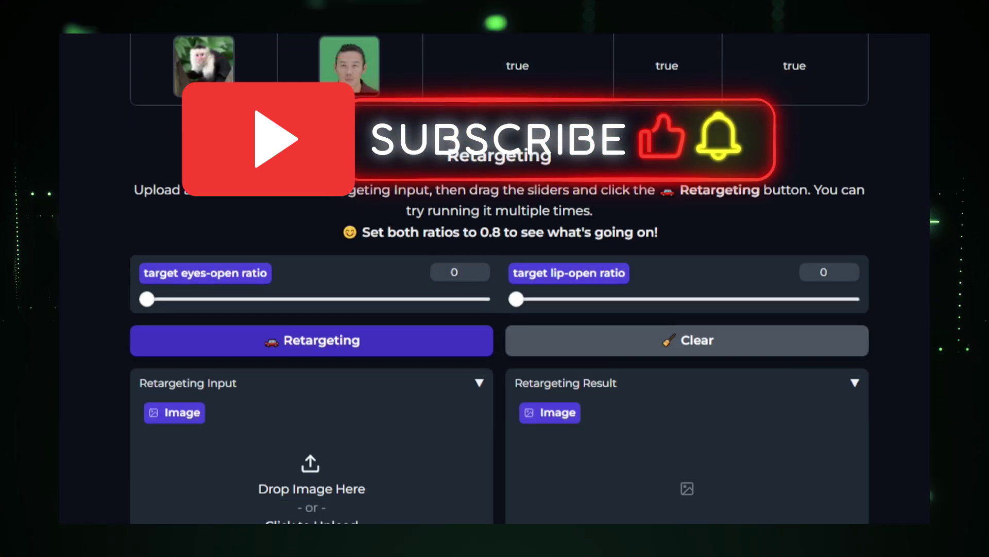
scroll(494, 309, "down", 2)
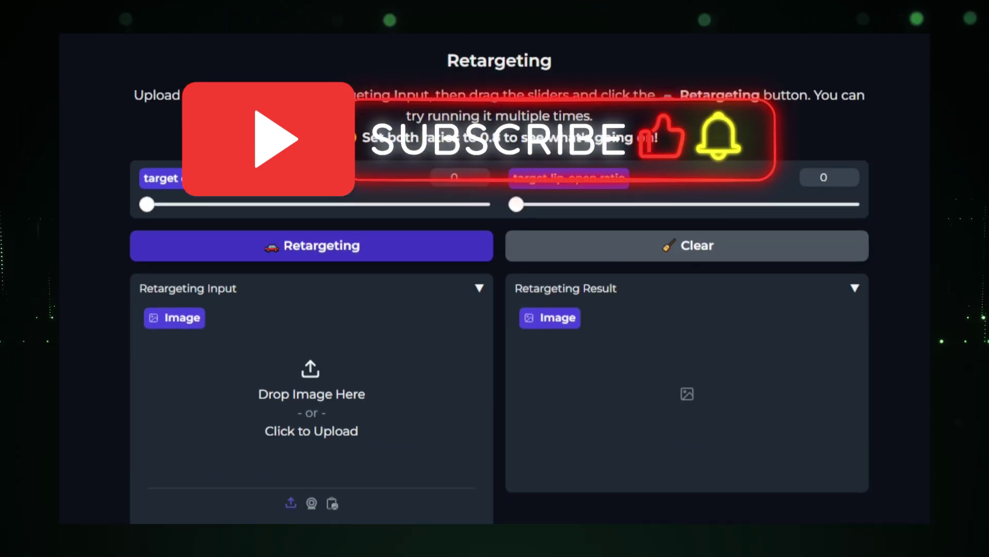
scroll(494, 310, "down", 2)
scroll(495, 309, "down", 3)
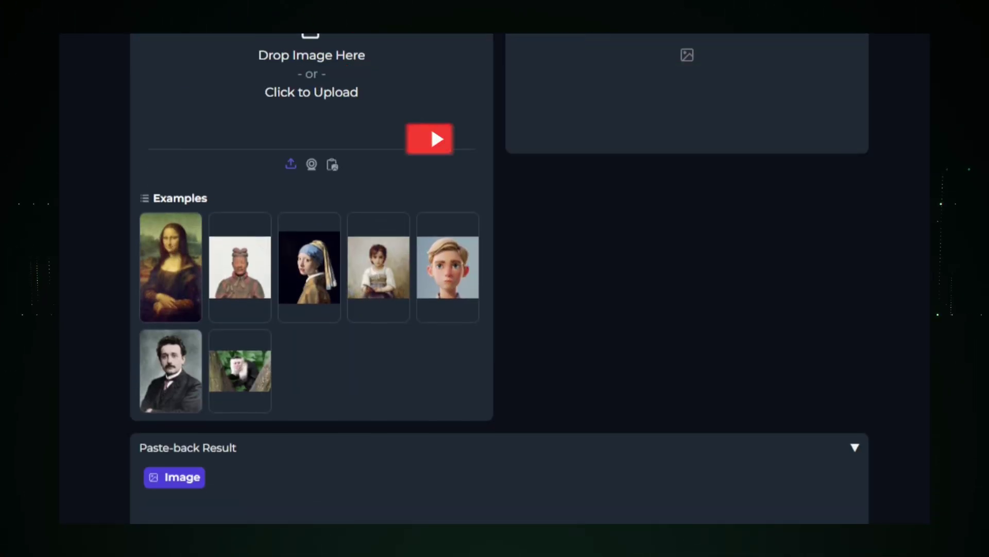